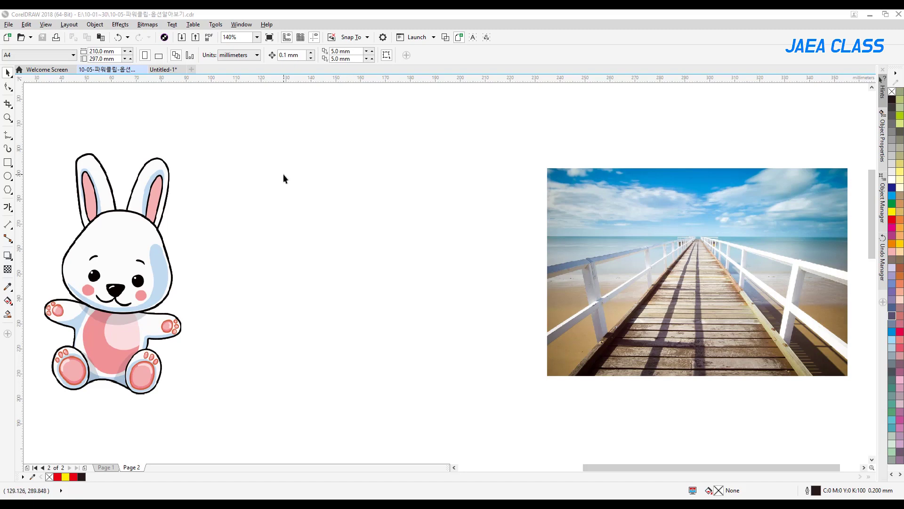
Step: Draw a rectangle between the rabbit and the pier photo and set its size to 100 × 220 mm
left_click(7, 162)
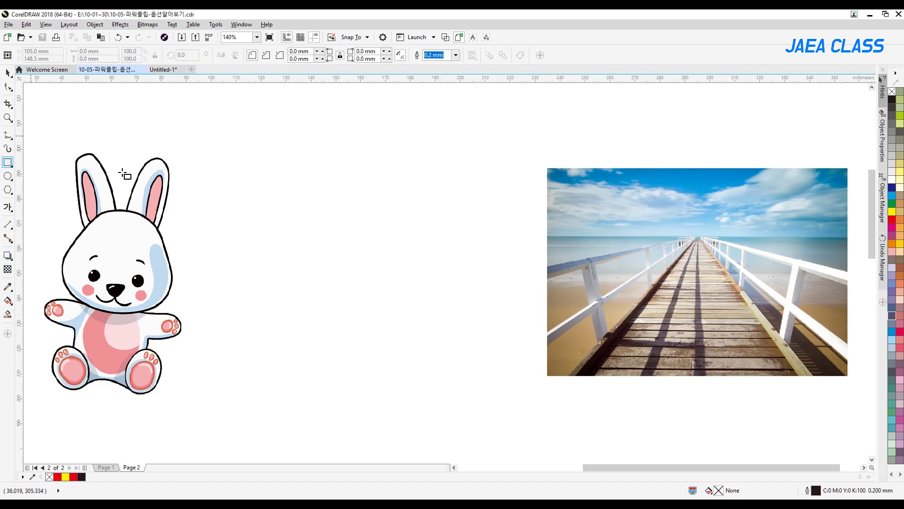
left_click_drag(284, 130, 397, 325)
left_click(110, 53)
type("100")
key("Tab")
type("220")
key("Return")
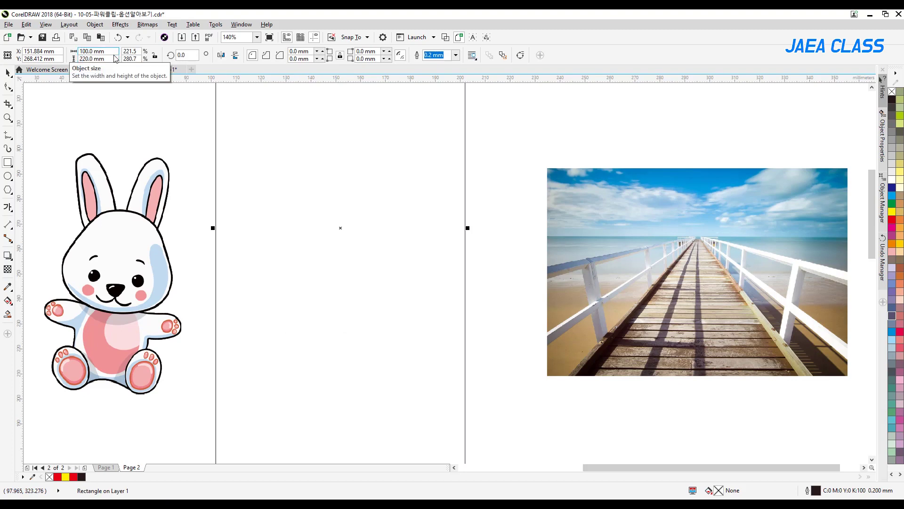
Step: Reposition the tall rectangle between the rabbit and the photo and round its corners by 10 mm to form the phone body
key("F4")
left_click(7, 73)
left_click_drag(375, 132, 390, 141)
left_click(529, 114)
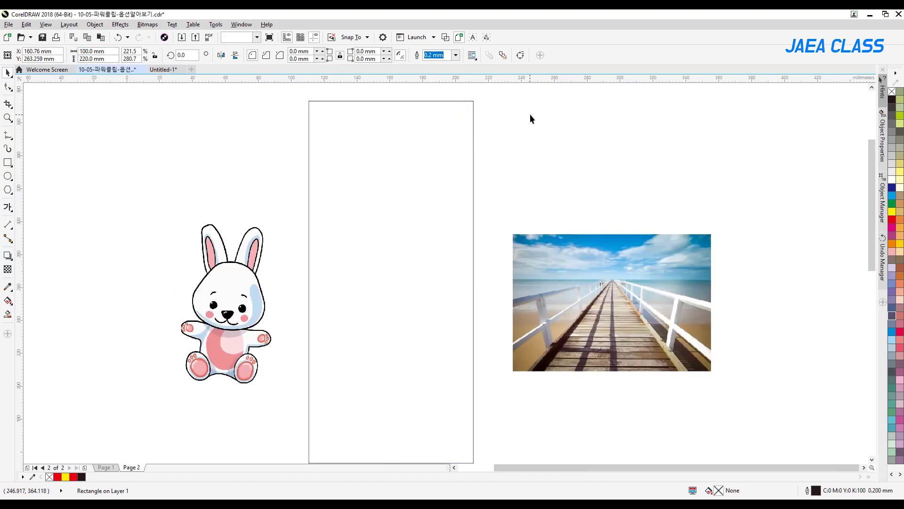
left_click(437, 167)
type("10")
key("Return")
left_click(377, 154)
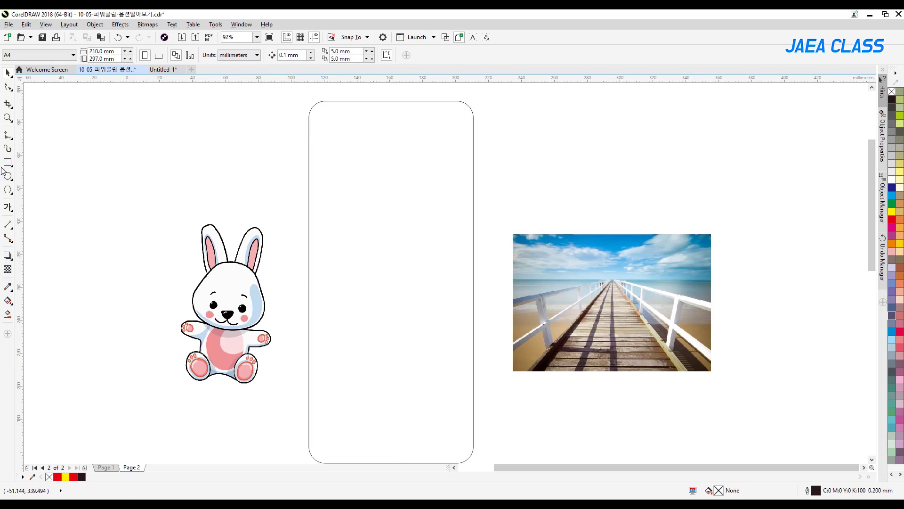
Step: Draw a smaller rectangle about 90 mm wide inside the phone body as its screen, and centre it horizontally on the body
key("F6")
left_click_drag(317, 162, 465, 411)
key("ctrl+a")
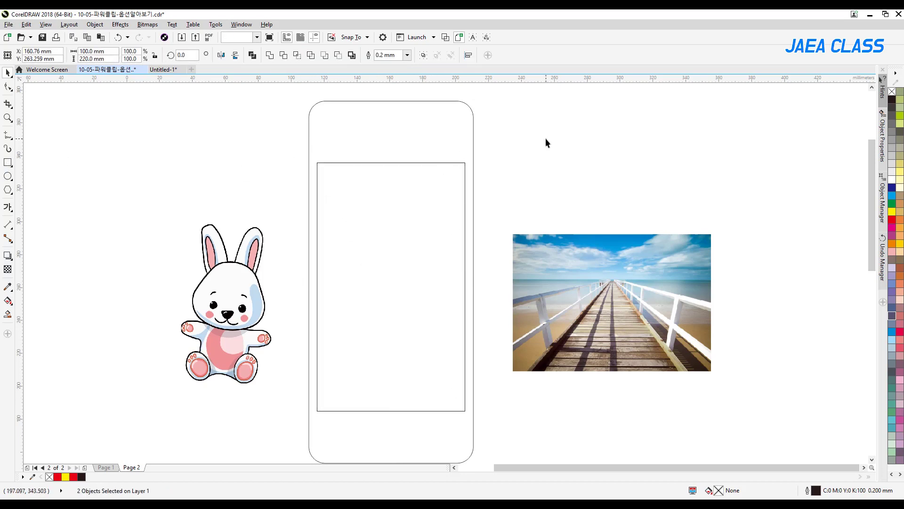
left_click(545, 138)
Step: Draw a home button of two concentric circles below the screen, centred on the body, and extend the screen's lower edge slightly
left_click(10, 178)
mouse_move(132, 158)
left_mouse_down()
mouse_move(359, 420)
mouse_move(390, 440)
mouse_move(411, 420)
mouse_move(391, 417)
mouse_move(407, 423)
left_mouse_up()
left_click(450, 432, "shift")
key("c")
left_click(399, 441)
right_click(408, 423)
left_click(391, 411)
left_click(525, 417)
left_click(383, 430)
left_click(461, 424)
Step: Draw a fully rounded speaker slot about 23 × 4 mm above the screen and centre it on the screen rectangle
left_click(8, 162)
left_click_drag(371, 143, 423, 146)
left_click(8, 87)
key("space")
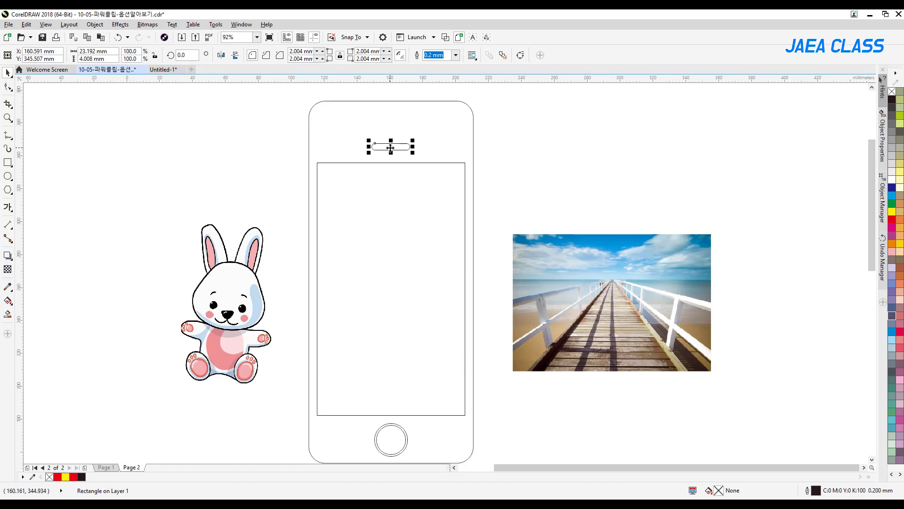
left_click(464, 163, "shift")
left_click(536, 133)
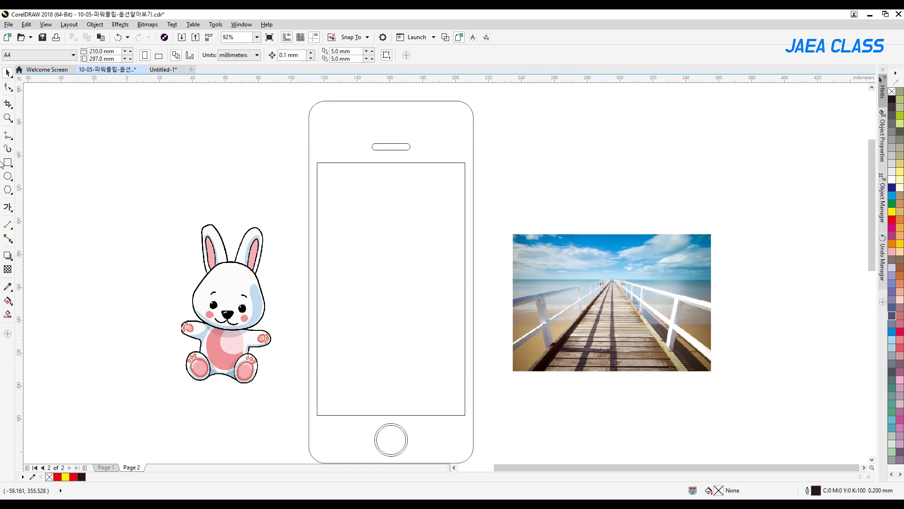
Step: Draw a small circle, place copies above and beside the speaker slot, and move the slot closer to the phone's upper edge
left_click(7, 176)
mouse_move(151, 160)
left_mouse_down()
mouse_move(170, 180)
mouse_move(169, 164)
mouse_move(359, 147)
mouse_move(390, 134)
left_mouse_up()
key("space")
left_click_drag(520, 118, 288, 168)
mouse_move(389, 149)
left_mouse_down()
mouse_move(389, 132)
mouse_move(392, 146)
left_mouse_up()
Step: Extend the phone screen's upper edge so the screen is about 163 mm high
left_click(516, 134)
left_click(390, 163)
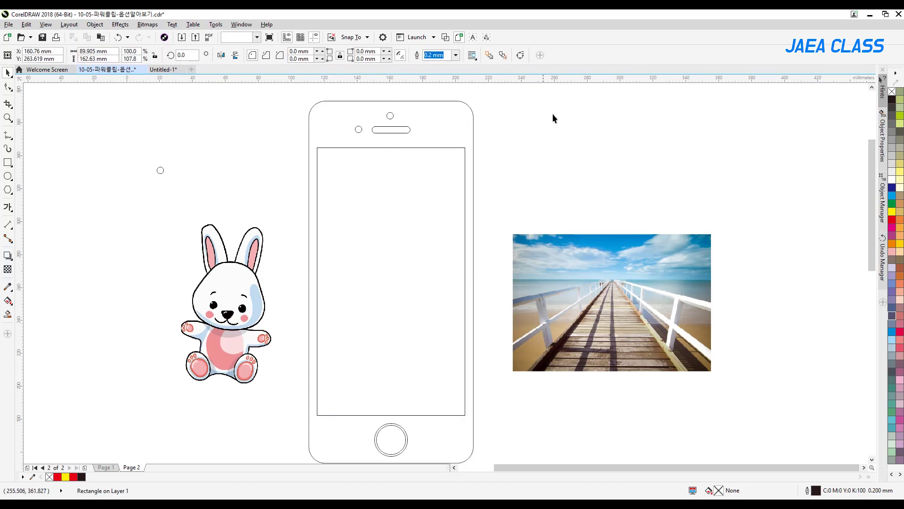
left_click(544, 118)
left_click_drag(552, 116, 280, 138)
key("c")
key("ctrl+z")
left_click(473, 130, "shift")
key("c")
key("ctrl+z")
Step: Centre the small circle above the speaker slot horizontally on the phone body
left_click(474, 133, "shift")
left_click(559, 124)
left_click_drag(352, 130, 351, 131)
left_click(434, 123, "shift")
key("c")
left_click(521, 126)
Step: Fill the phone's screen rectangle with black
left_click(422, 251)
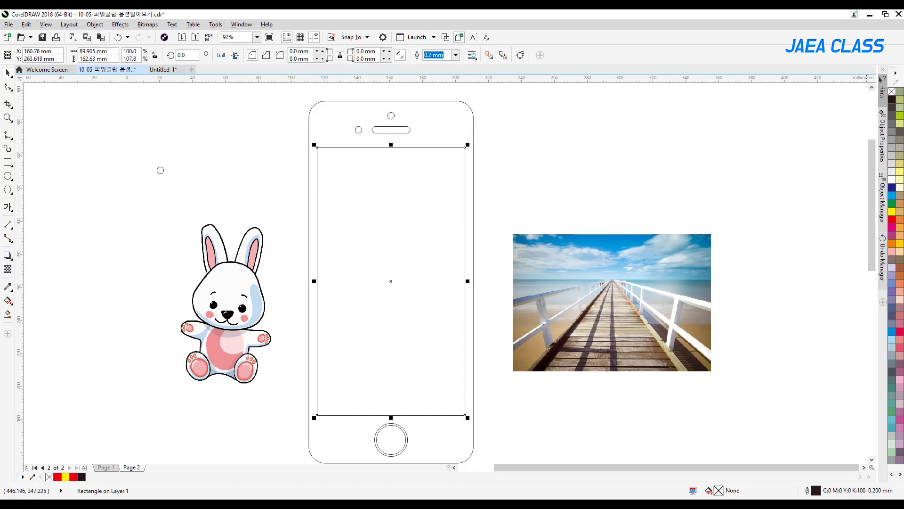
left_click(892, 99)
left_click(572, 165)
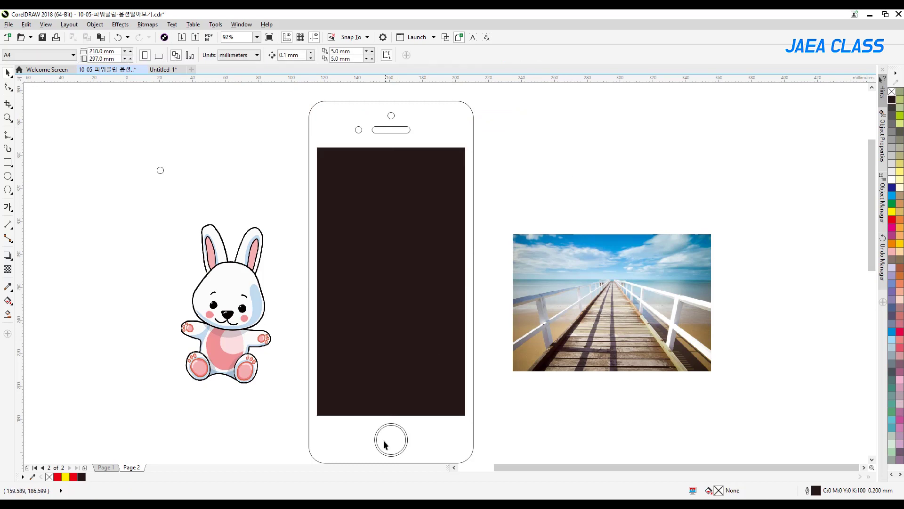
Step: Extend the black screen's lower edge to a height of about 171 mm and shrink the home button circles to fit below it
left_click(410, 394)
left_click_drag(391, 426, 391, 431)
left_click(492, 403)
scroll(494, 397, "down", 1)
left_click_drag(493, 394, 343, 474)
left_click_drag(410, 407, 391, 430)
left_click(551, 403)
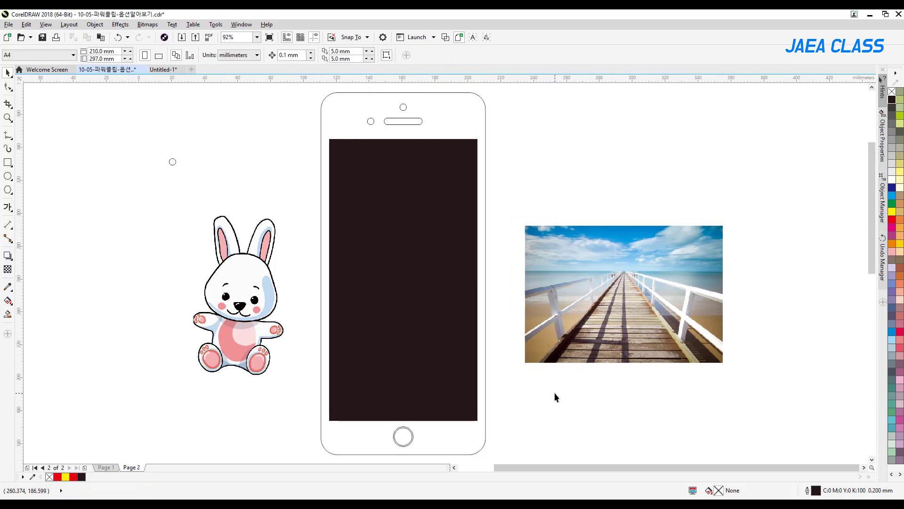
Step: Fill the speaker slot with black and align it vertically with the small circle beside it
left_click(405, 123)
left_click_drag(403, 126, 403, 124)
left_click(239, 107)
left_click_drag(239, 106, 460, 136)
key("e")
left_click(527, 130)
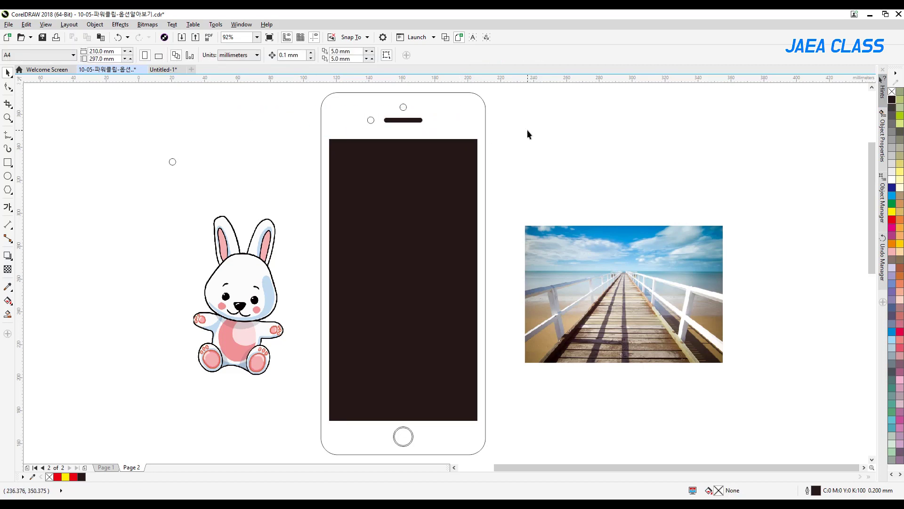
Step: Delete the stray small circle above the rabbit
left_click(245, 291)
left_click_drag(210, 148, 52, 197)
key("Delete")
Step: Enlarge the rabbit to about 70 × 123 mm, move it over the phone's left edge and bring it to the front
left_click(267, 265)
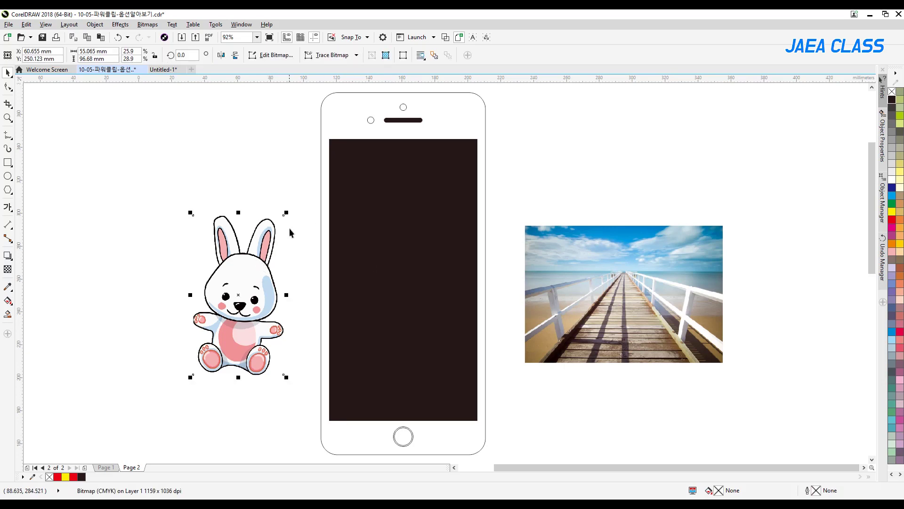
left_click_drag(286, 210, 306, 174)
left_click_drag(242, 252, 309, 253)
key("shift+Page_Up")
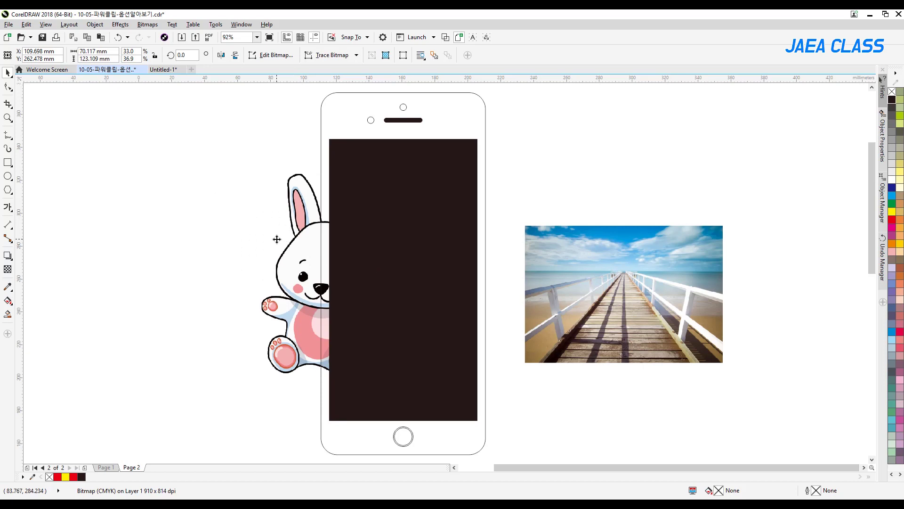
left_click(572, 151)
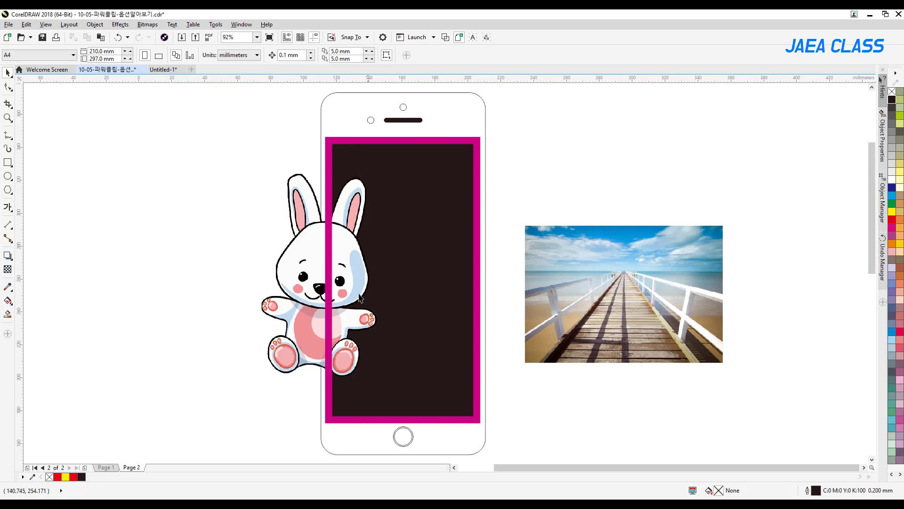
Step: Move the rabbit off the phone into the empty area beside it
left_click_drag(321, 281, 252, 278)
left_click(235, 103)
left_click_drag(251, 229, 224, 234)
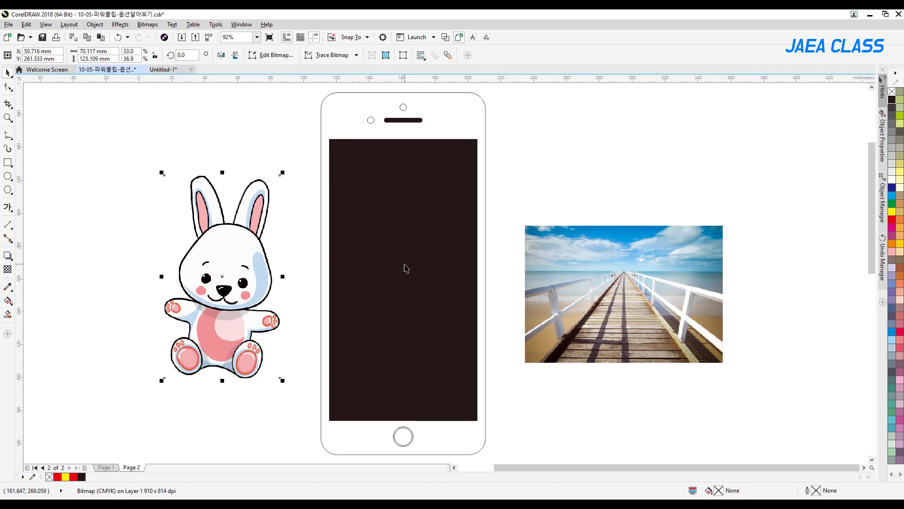
Step: Examine the PowerClip commands available for the rabbit bitmap, including Place Inside Frame
left_click(301, 214)
left_click(247, 226)
right_click(236, 245)
left_click(95, 24)
left_click(97, 26)
left_click(97, 26)
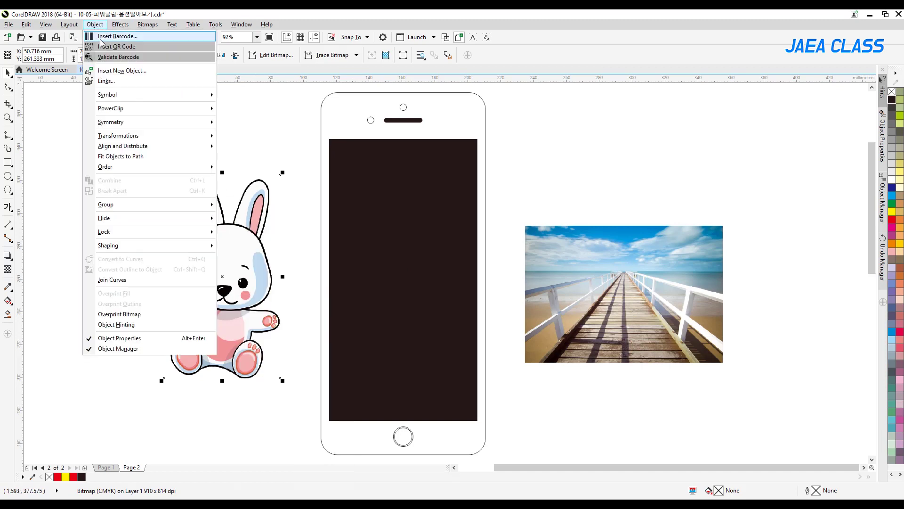
mouse_move(109, 110)
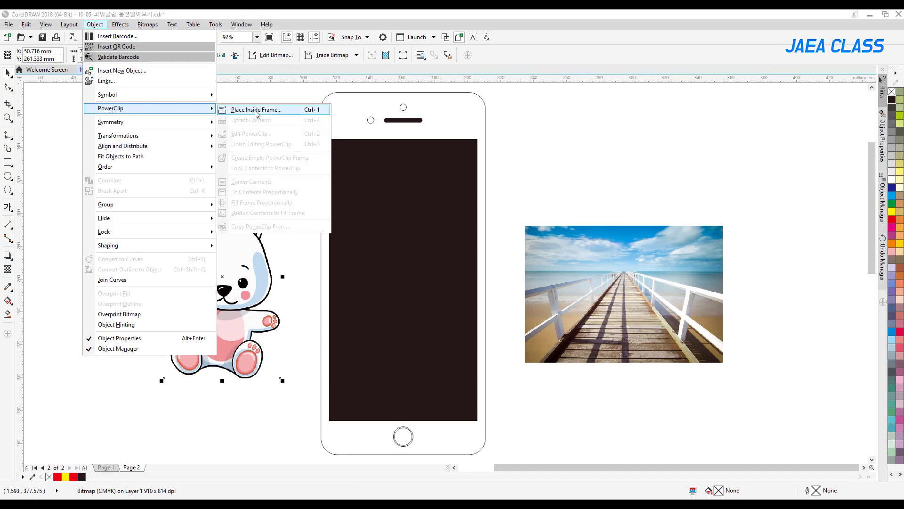
left_click(260, 100)
left_click(231, 240)
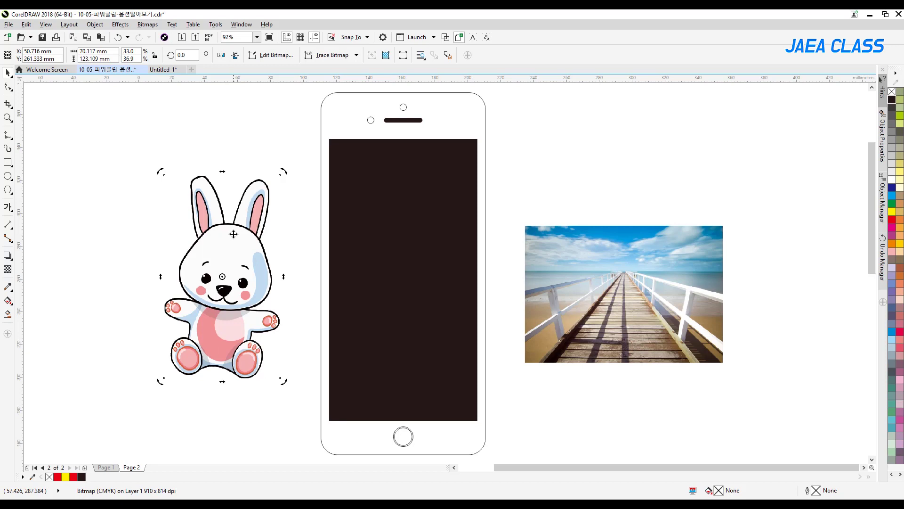
right_click(233, 234)
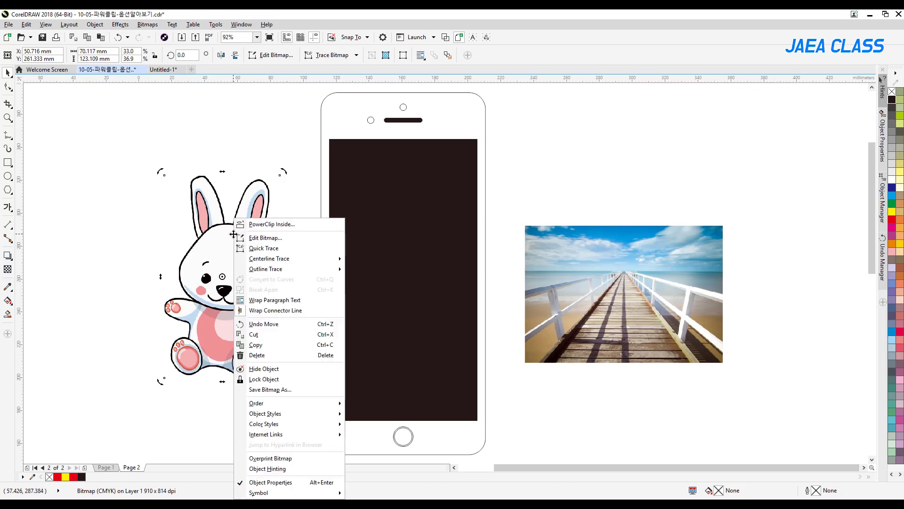
left_click(261, 226)
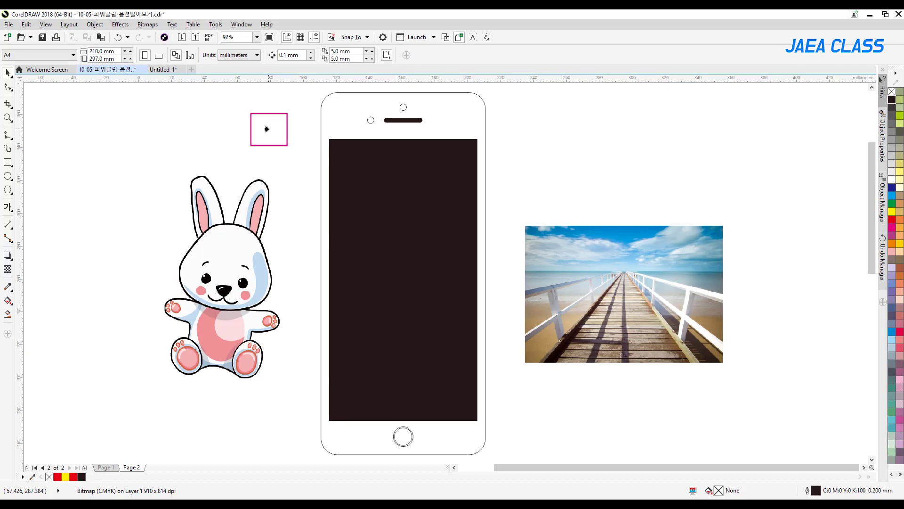
key("Escape")
Step: Try placing the rabbit inside the black phone screen with PowerClip, and undo the clipping
left_click(209, 218)
right_click(210, 216)
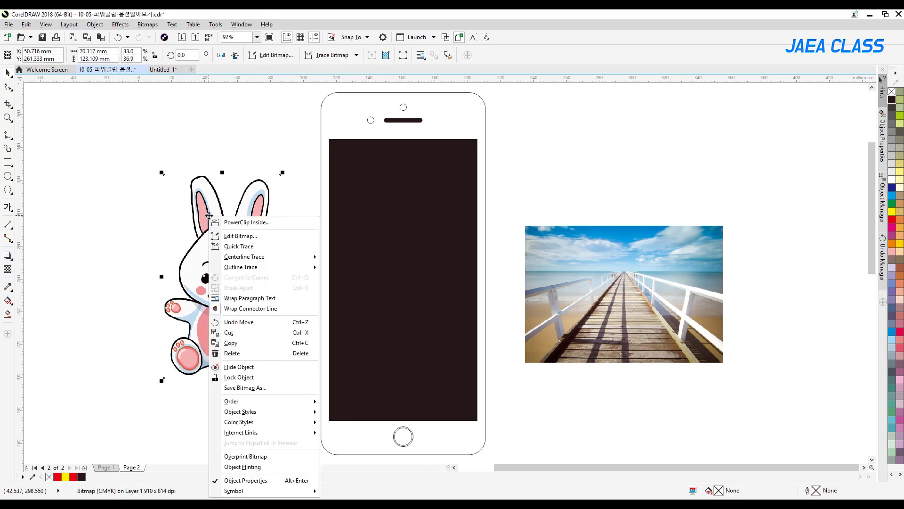
left_click(237, 222)
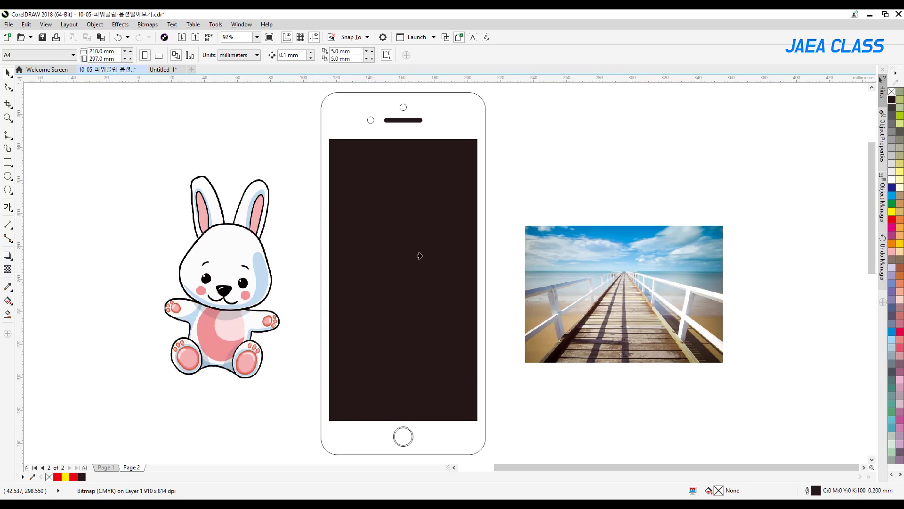
left_click(391, 234)
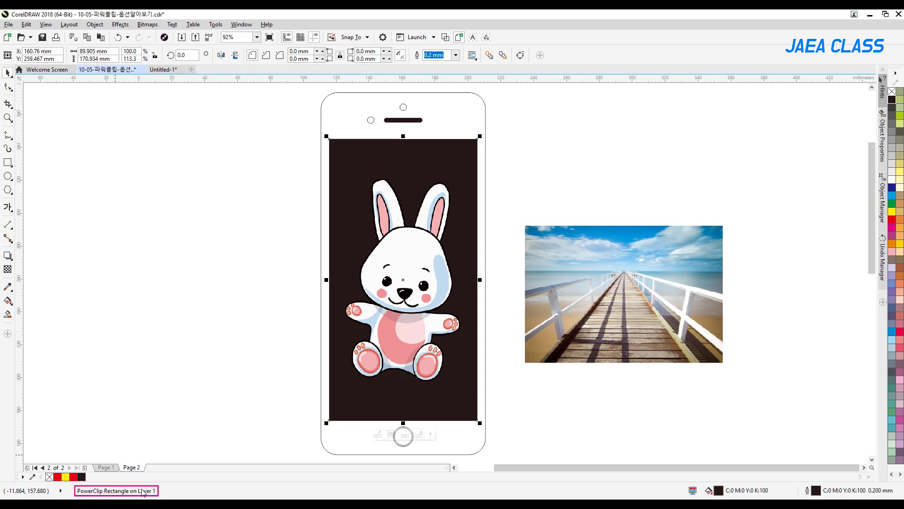
key("ctrl+z")
key("ctrl+z")
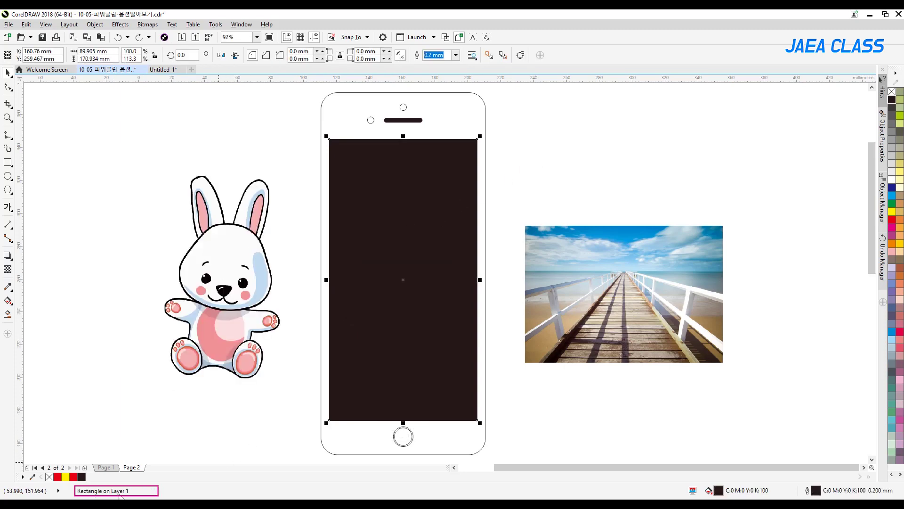
Step: PowerClip the rabbit into the black screen again, select the clipped object to check its type, and undo the clipping
left_click(264, 287)
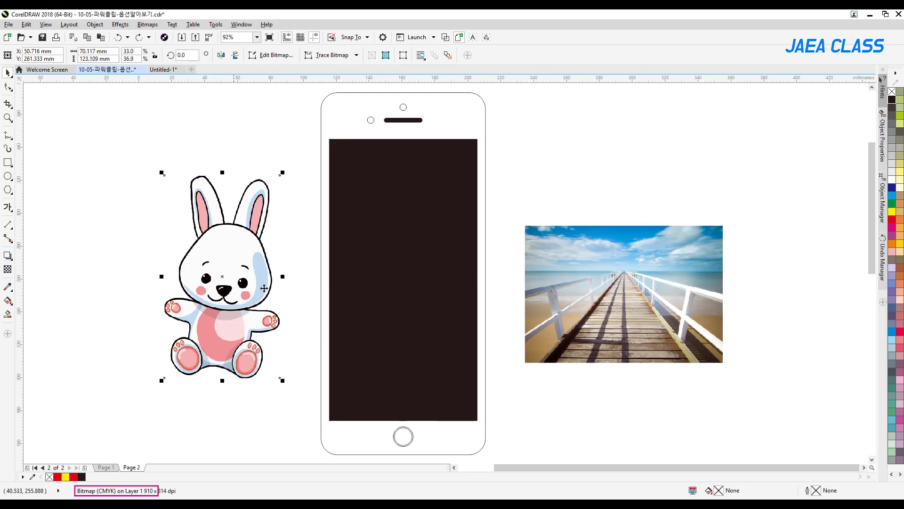
key("ctrl+1")
left_click(379, 198)
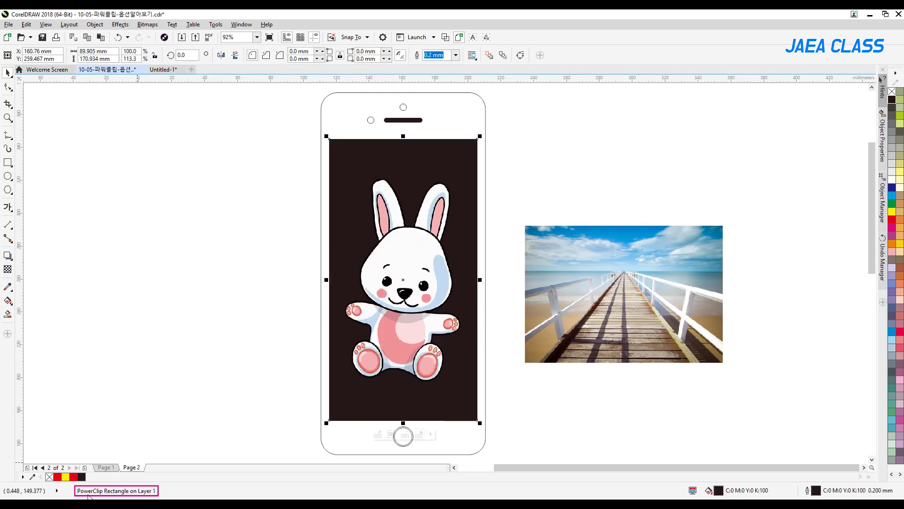
left_click(283, 260)
left_click(428, 192)
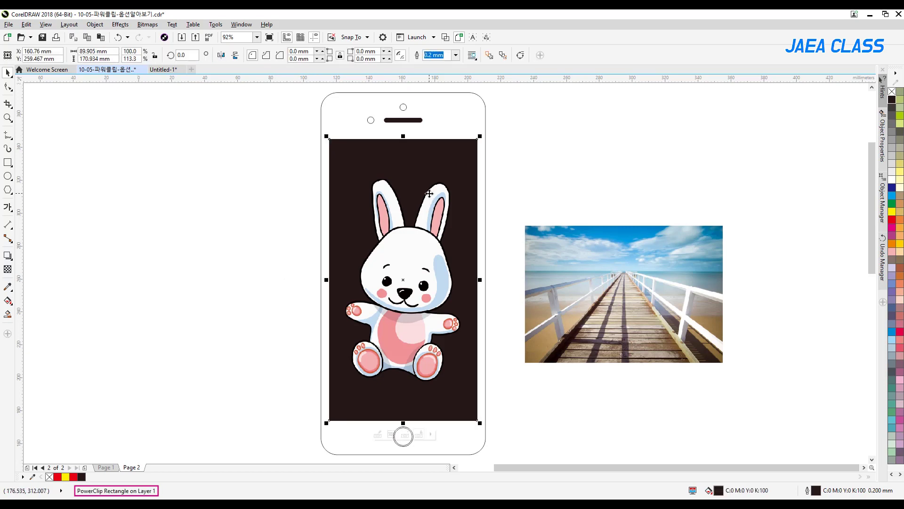
left_click(536, 149)
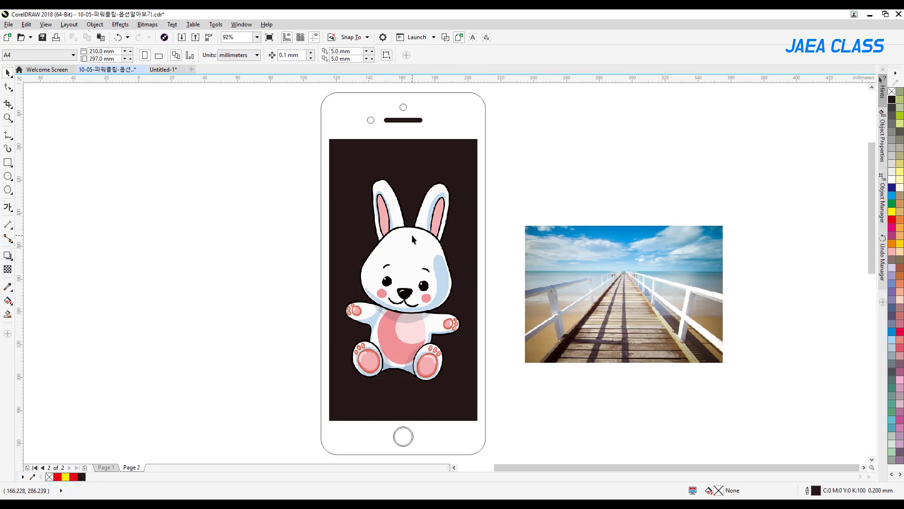
key("ctrl+z")
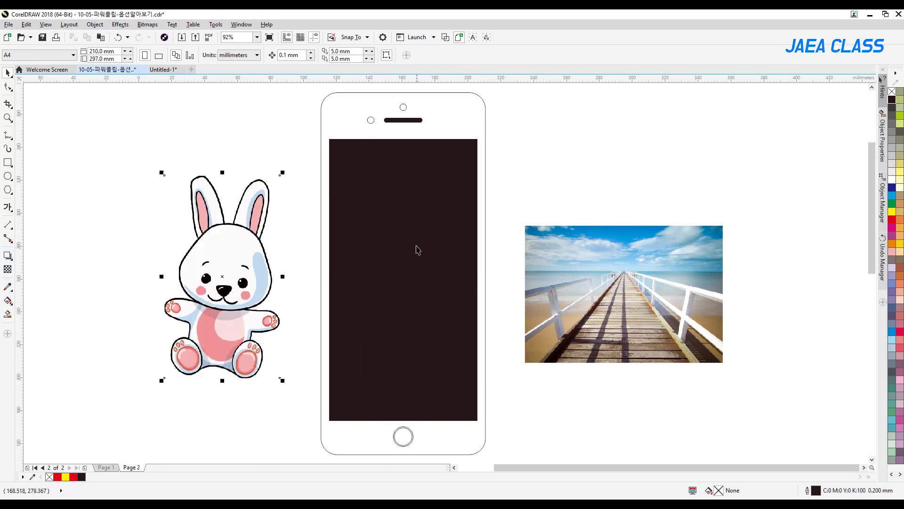
Step: Move the rabbit so it overlaps the black screen's left edge and PowerClip it inside the screen at that position
key("Escape")
left_click_drag(239, 260, 334, 256)
key("Escape")
left_click(426, 191)
left_click(553, 163)
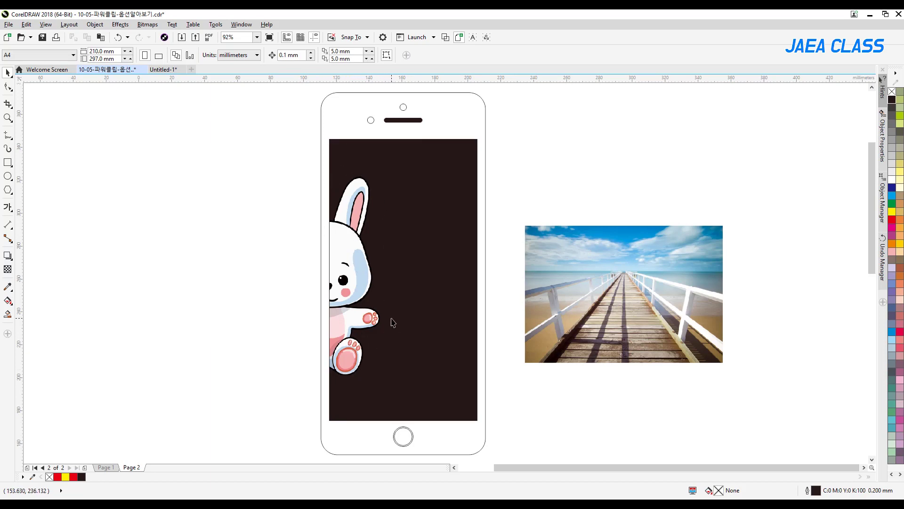
Step: Select the PowerClip screen rectangle and open its contents for editing
left_click(398, 263)
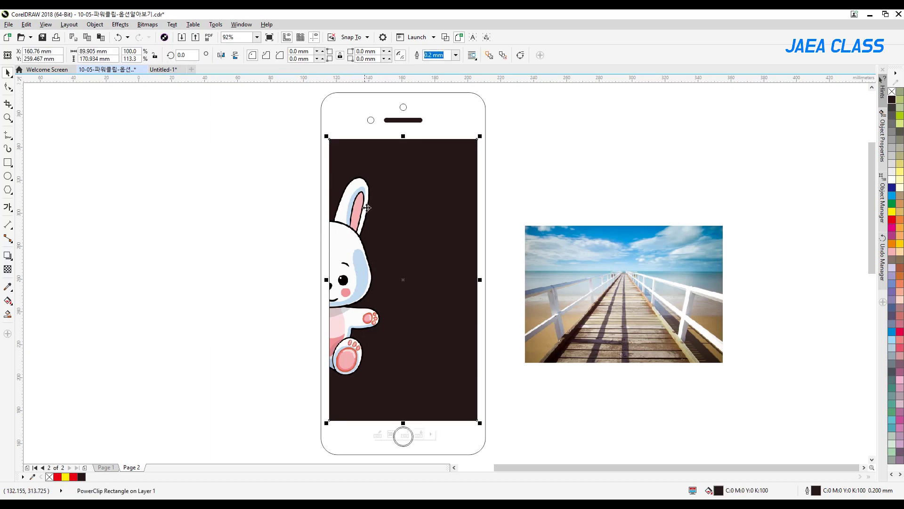
left_click(250, 238)
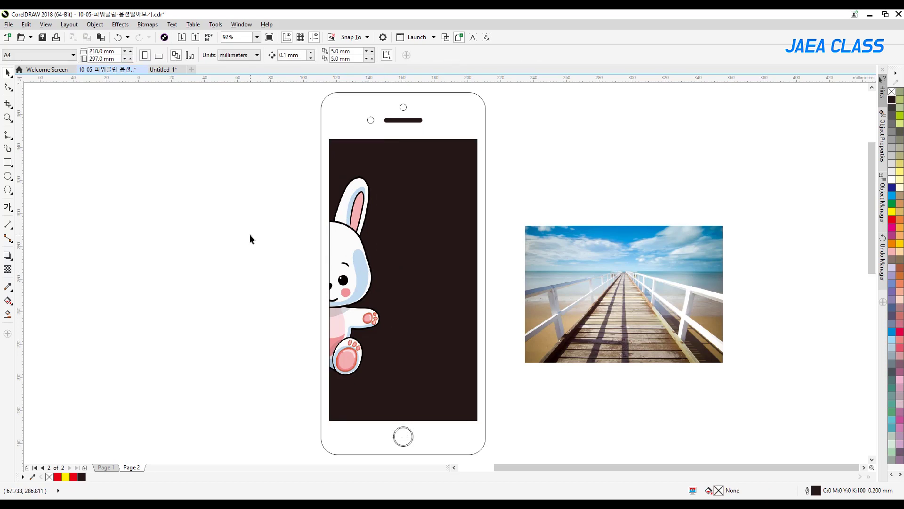
left_click(411, 188)
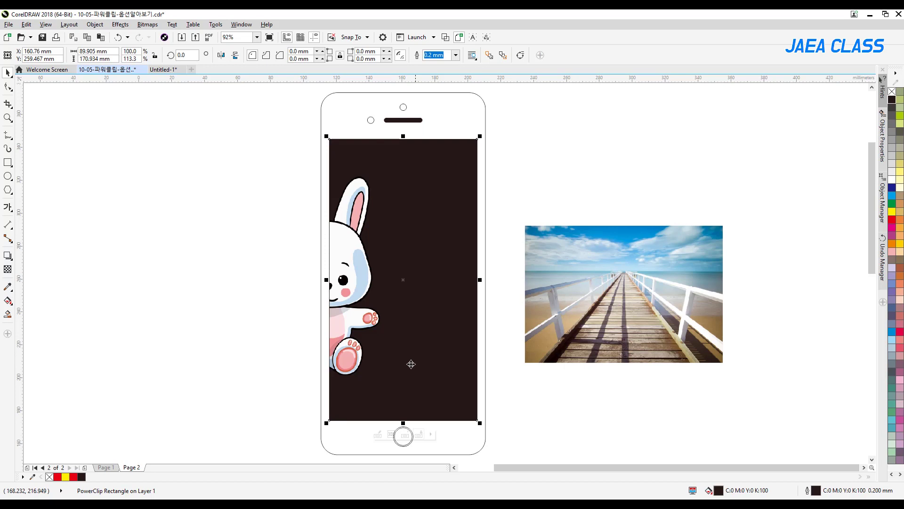
left_click(378, 434)
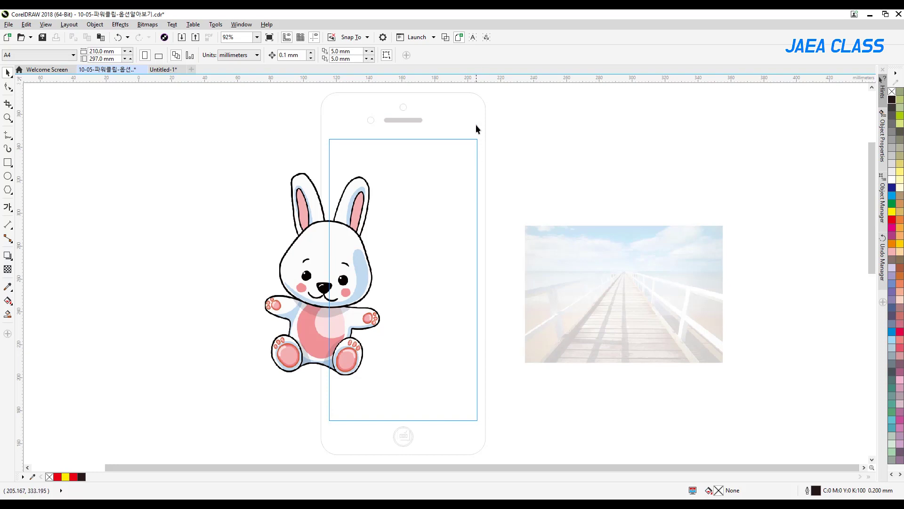
Step: Move the rabbit slightly right and up within the PowerClip contents, and finish editing the clip
left_click_drag(322, 272, 341, 259)
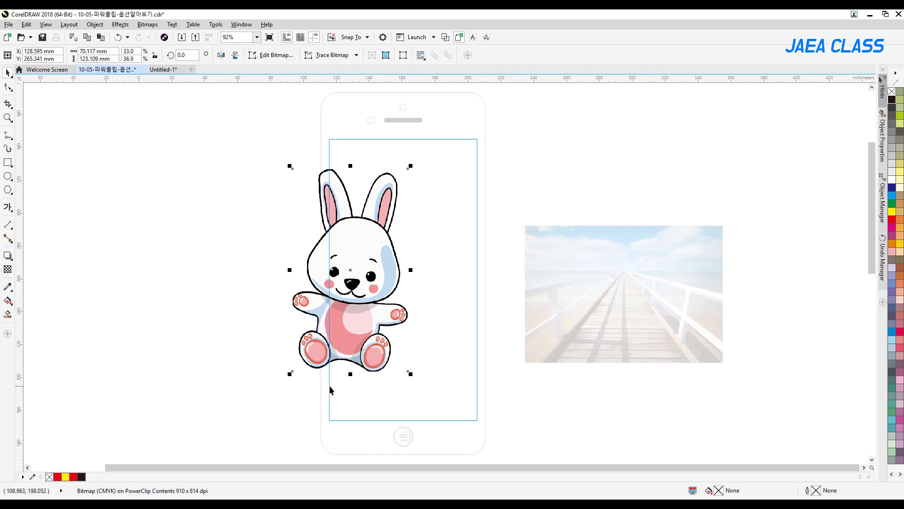
left_click(403, 436)
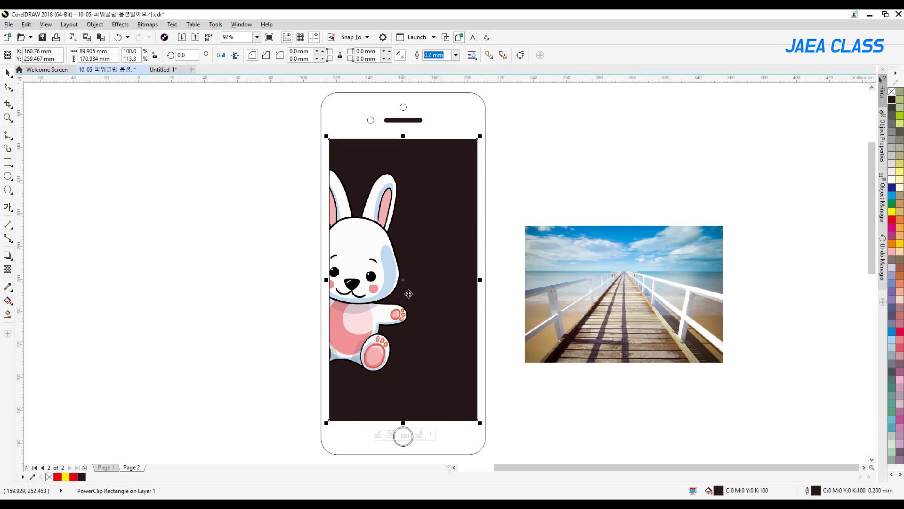
Step: Select the PowerClip contents without entering edit mode and move the rabbit to the black screen's lower-right corner
left_click(391, 434)
left_click_drag(357, 254, 477, 370)
left_click(583, 423)
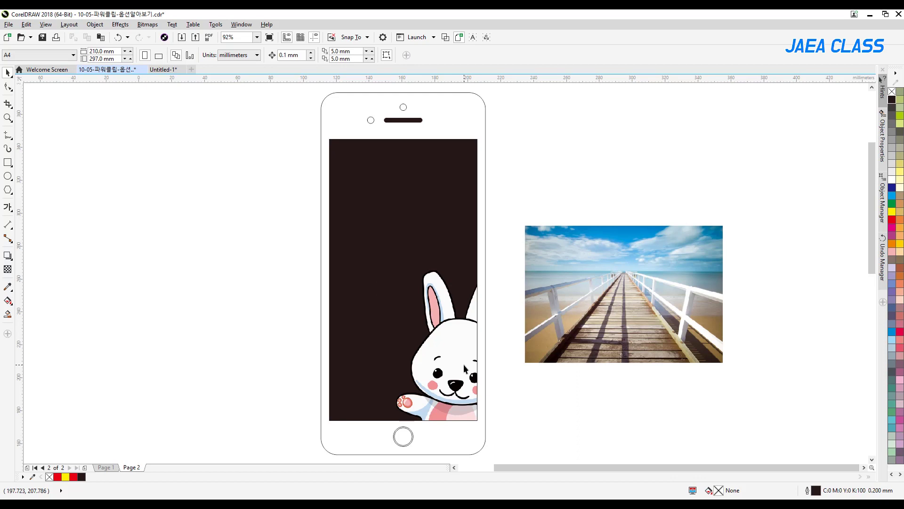
Step: Try moving the rabbit out of the black screen and around the phone, and undo all of these moves
left_click_drag(464, 364, 273, 349)
left_click_drag(277, 304, 675, 223)
left_click_drag(628, 182, 333, 289)
left_click_drag(283, 303, 457, 305)
key("ctrl+z")
key("ctrl+z")
key("ctrl+z")
key("ctrl+z")
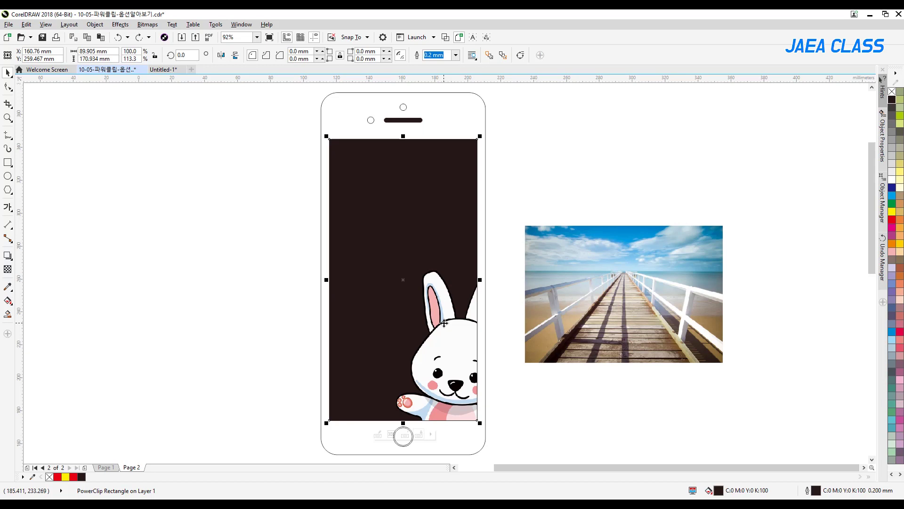
Step: Extract the rabbit from the screen's PowerClip, place it left of the phone, and check the emptied screen's object type
left_click(406, 438)
left_click(576, 411)
left_click_drag(480, 393, 228, 319)
left_click_drag(222, 287, 176, 224)
left_click(383, 198)
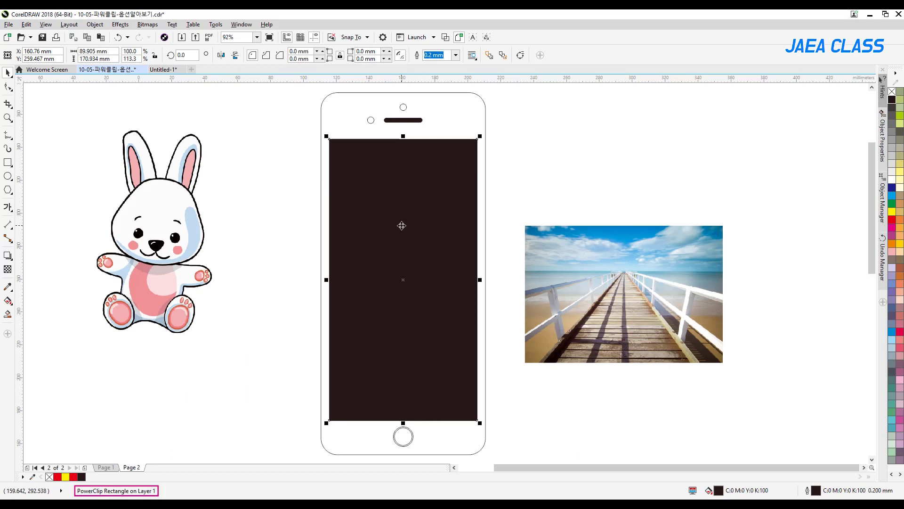
left_click(609, 156)
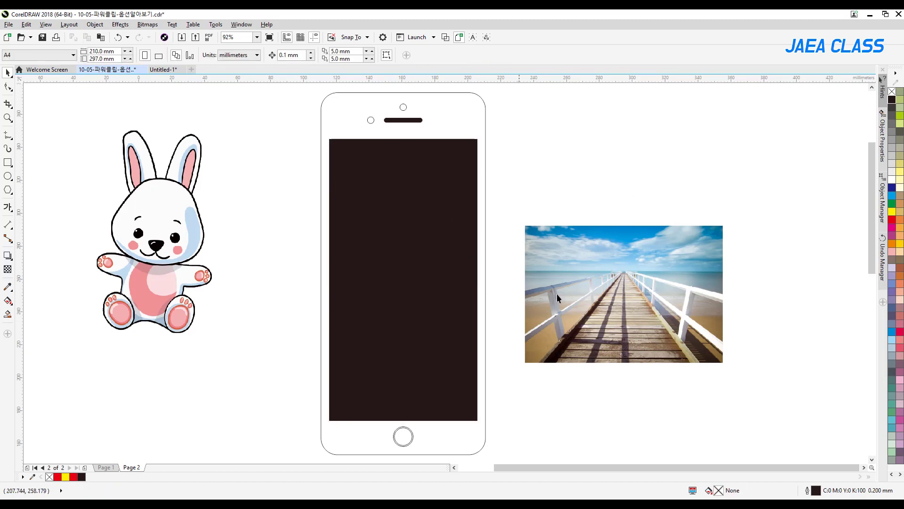
Step: Try dropping the pier photo into the black PowerClip frame, and undo the placement
left_click_drag(625, 301, 462, 282)
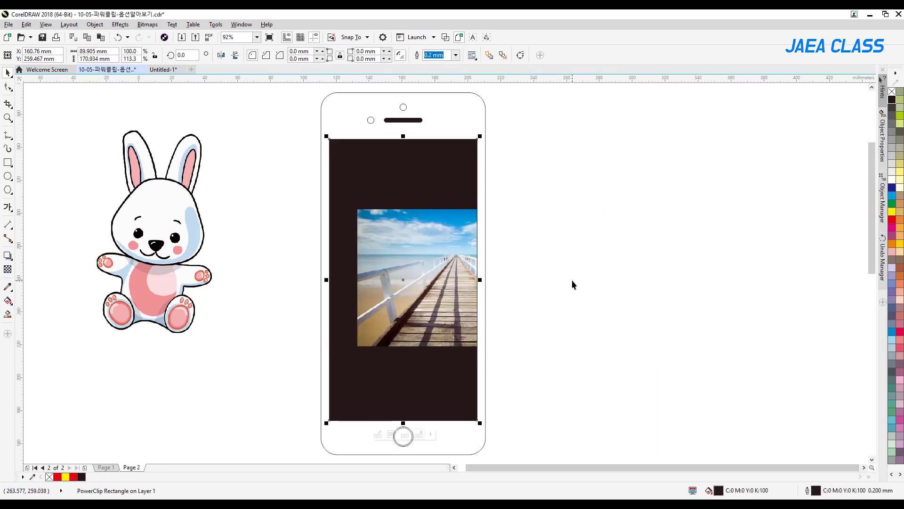
key("ctrl+z")
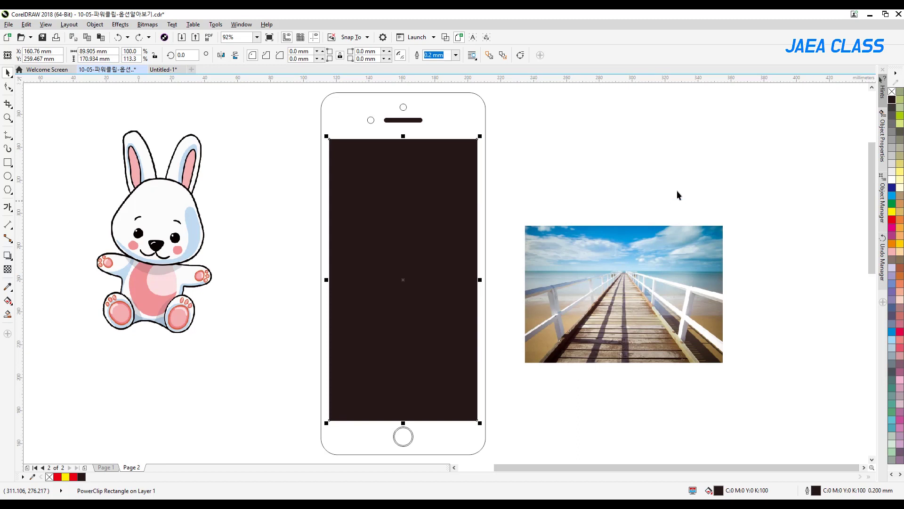
right_click(646, 251)
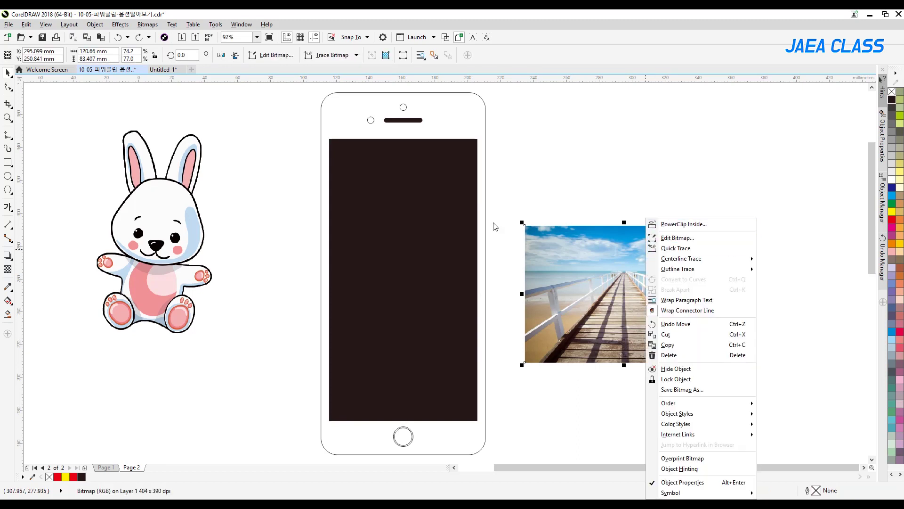
left_click(422, 205)
Step: Drop the pier photo into the black screen frame and edit the PowerClip contents to move the photo lower and right
left_click_drag(665, 280, 485, 176)
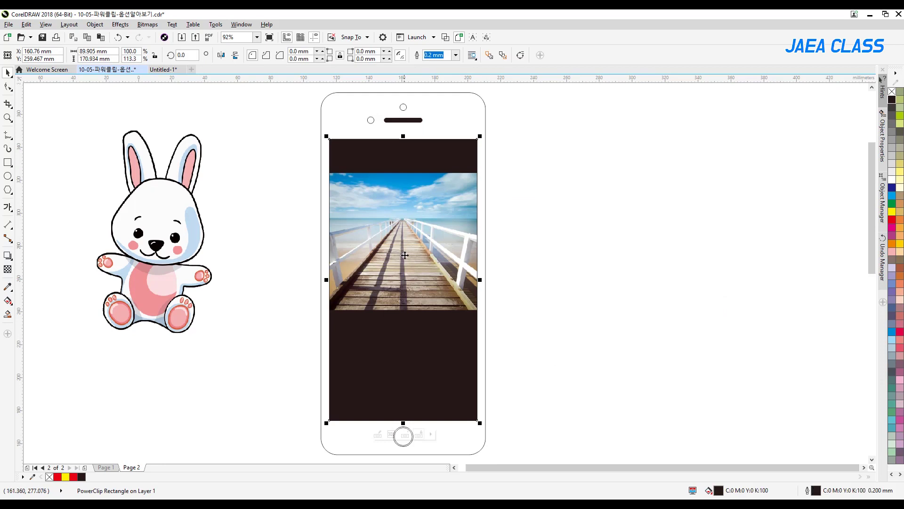
left_click(378, 434)
left_click_drag(390, 313, 423, 374)
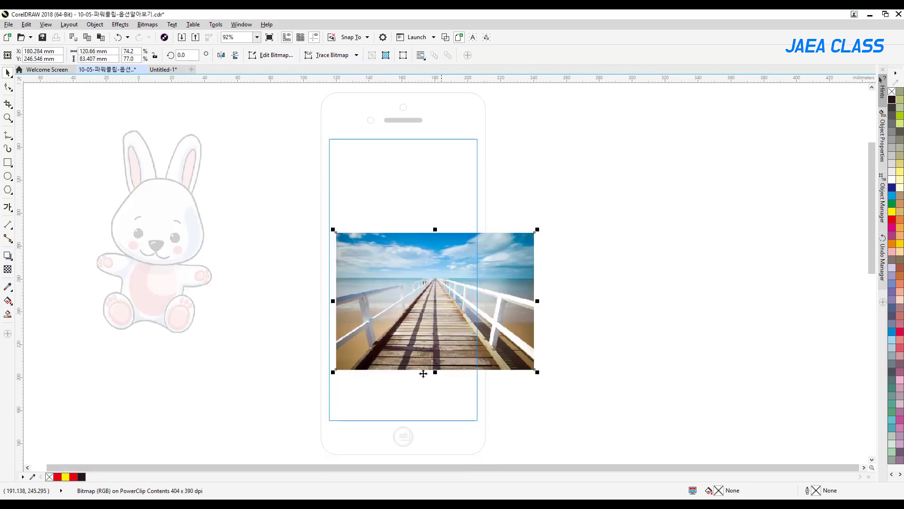
left_click(404, 434)
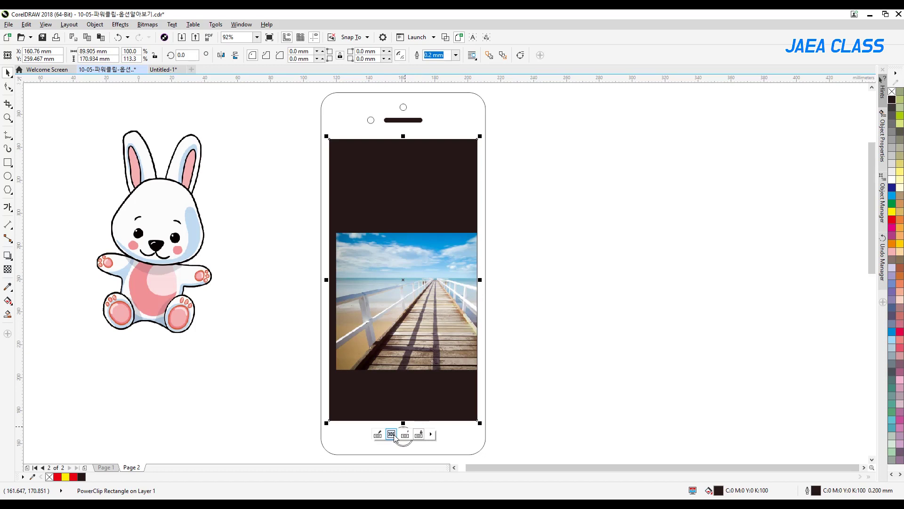
Step: Select the clipped pier photo directly inside its frame and move it toward the screen's upper-right corner
left_click(394, 435)
left_click_drag(455, 306, 486, 222)
left_click(558, 297)
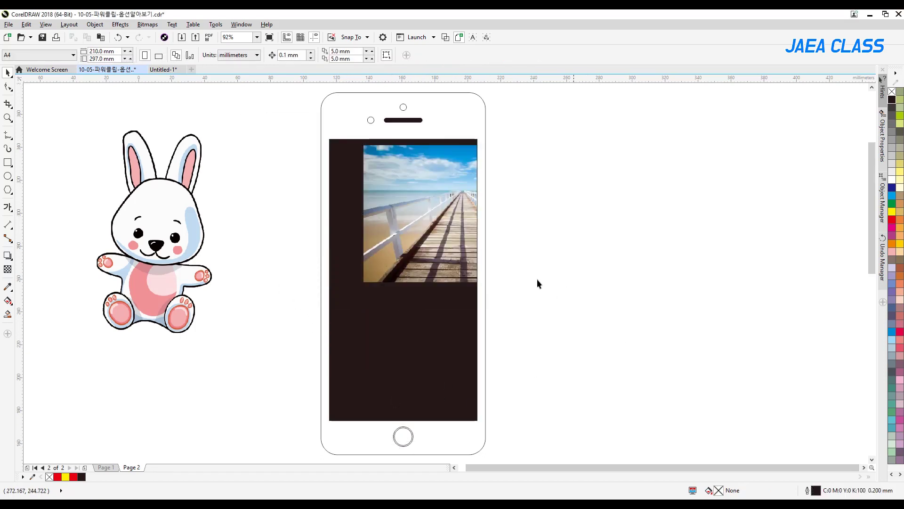
Step: Extract the pier photo from the screen's PowerClip and place it well to the right of the phone
left_click(444, 329)
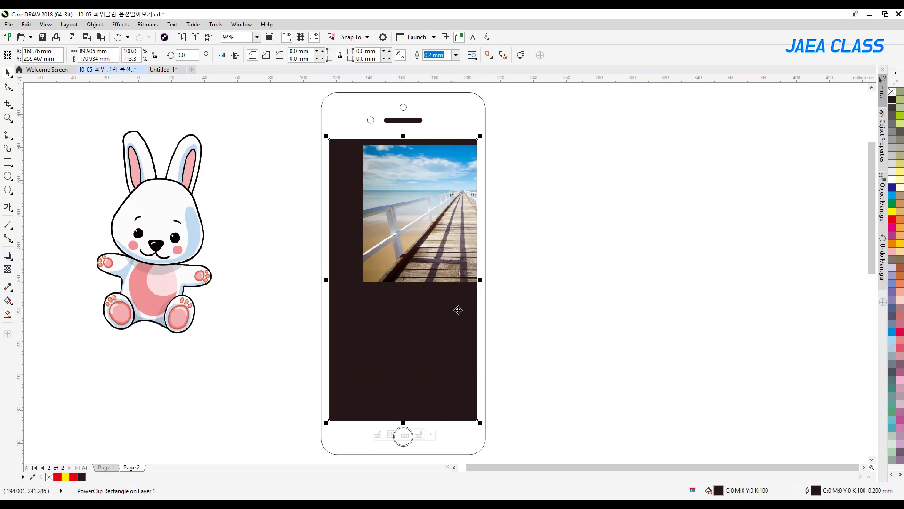
left_click(408, 434)
left_click_drag(486, 231, 745, 222)
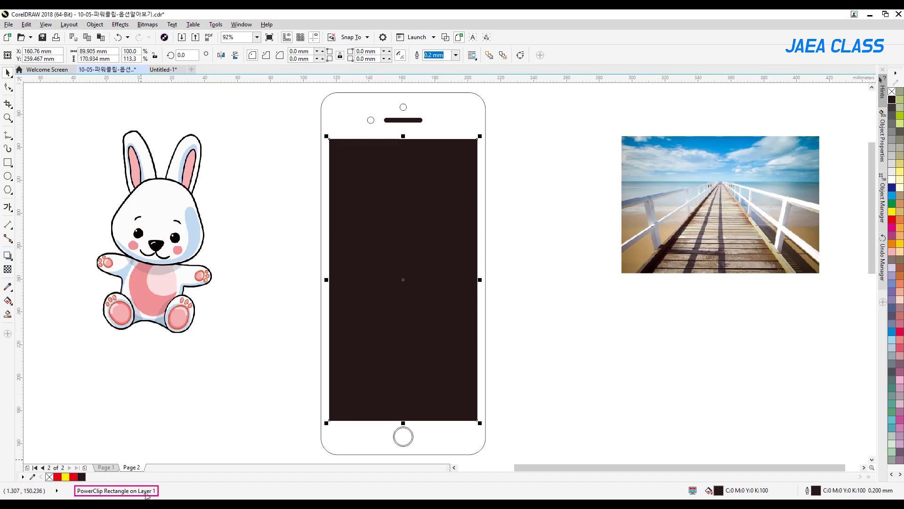
left_click(578, 278)
Step: Draw a plain rectangle about 89 by 166 mm right of the phone and compare its object type with the black screen's
left_click(8, 162)
mouse_move(500, 141)
left_mouse_down()
mouse_move(565, 367)
mouse_move(647, 414)
left_mouse_up()
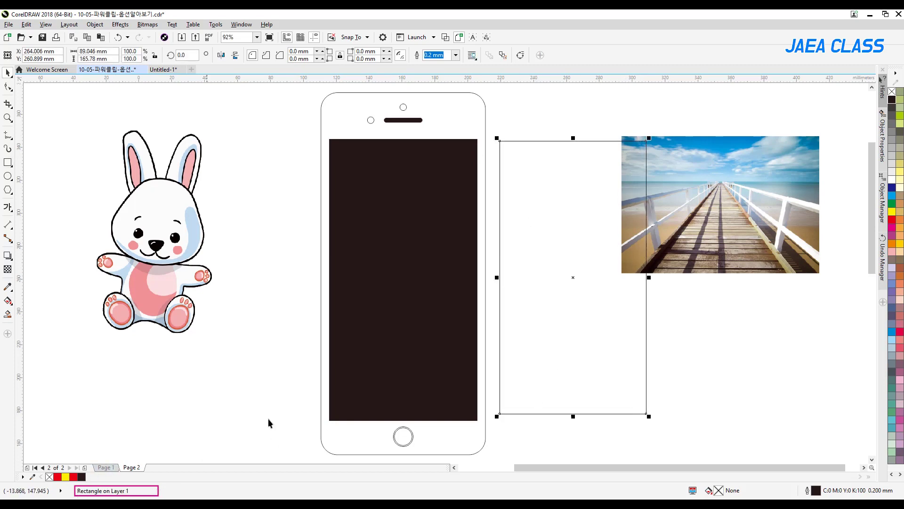
left_click(405, 373)
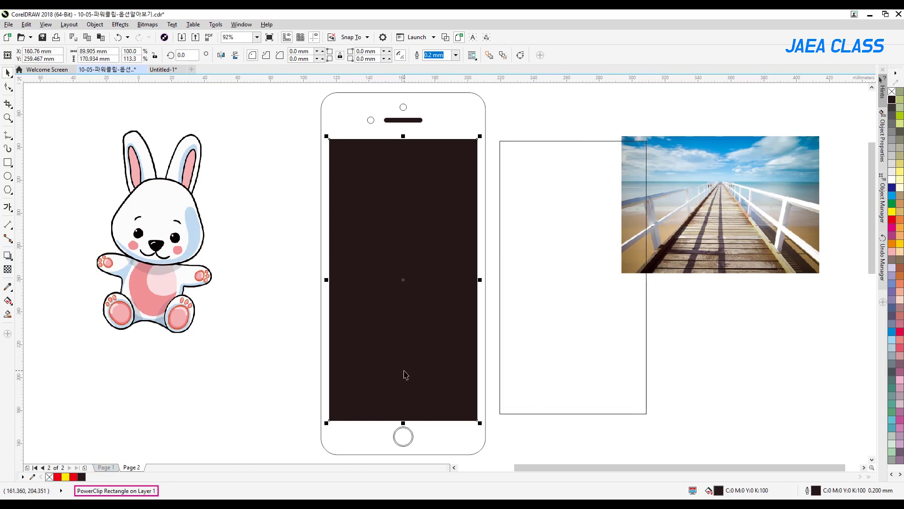
left_click(606, 348)
left_click(431, 354)
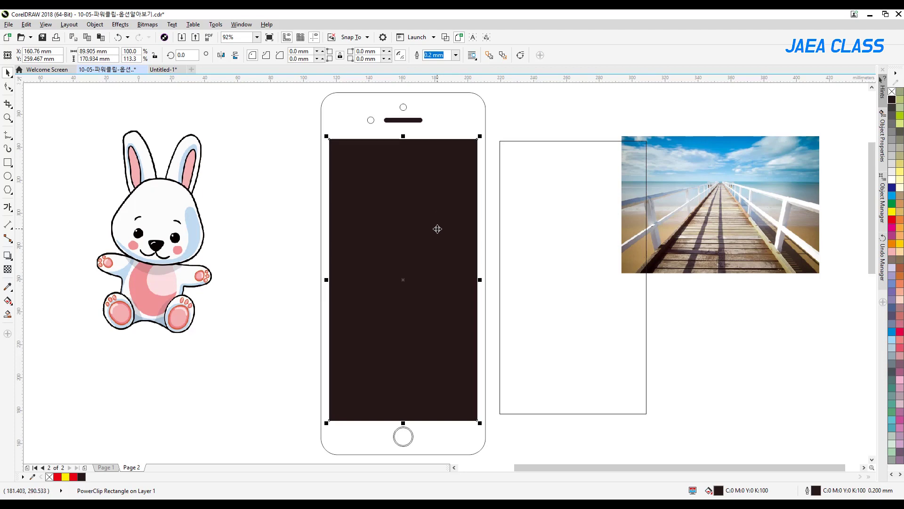
Step: Set the black screen rectangle's frame type to None
right_click(427, 376)
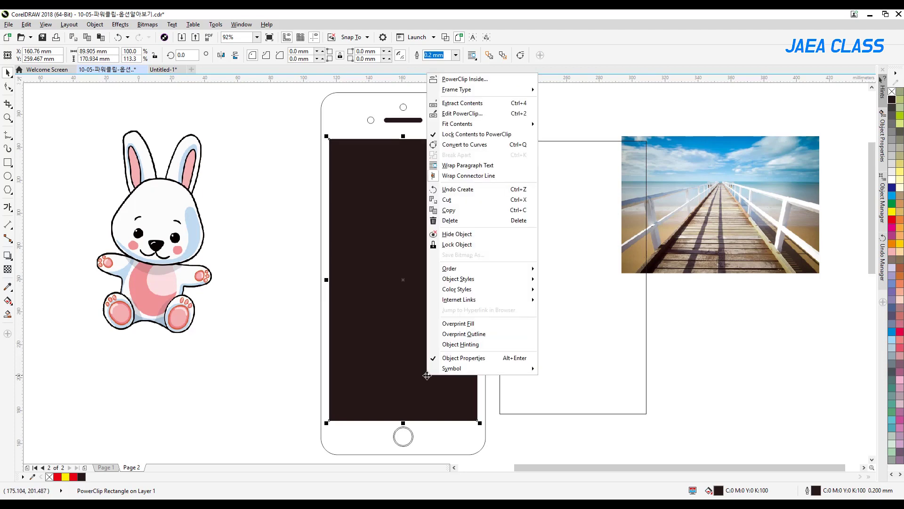
mouse_move(486, 95)
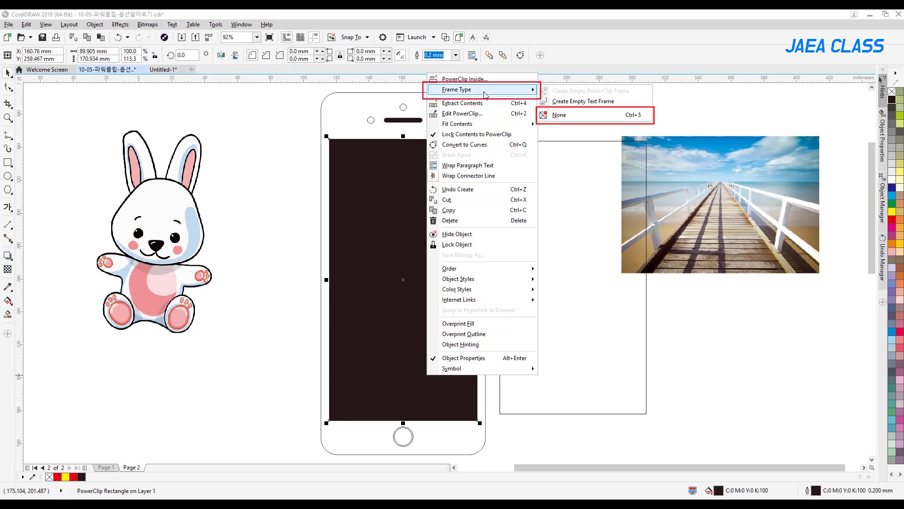
left_click(579, 119)
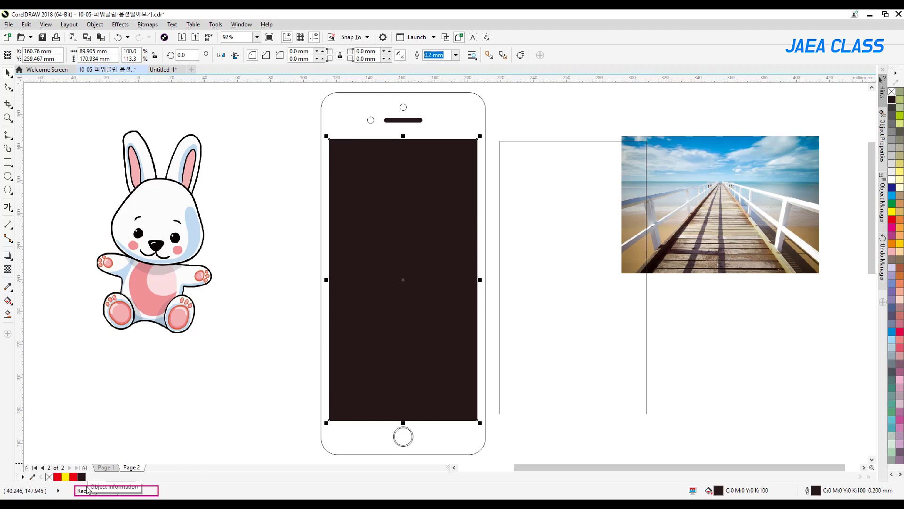
Step: Try dropping the pier photo and the rabbit onto the black screen as an ordinary rectangle
left_click_drag(732, 193, 341, 179)
left_click_drag(477, 277, 469, 271)
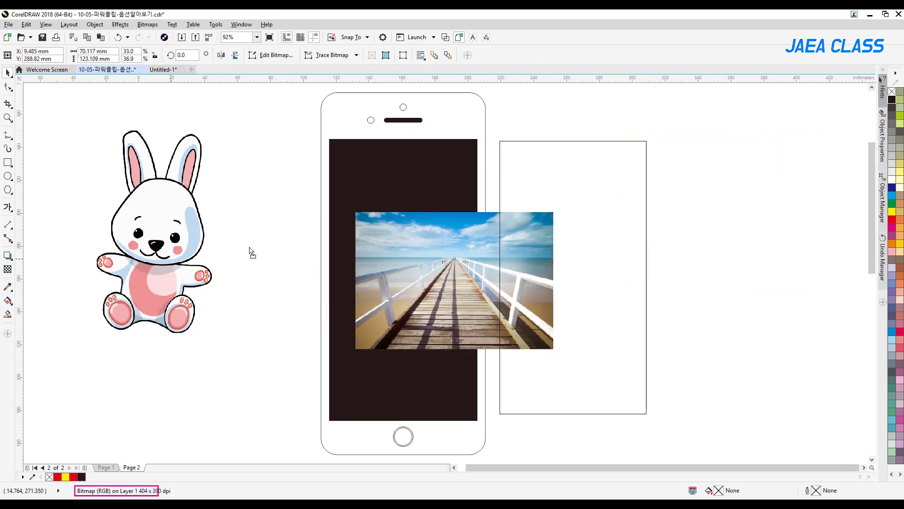
left_click_drag(150, 242, 386, 203)
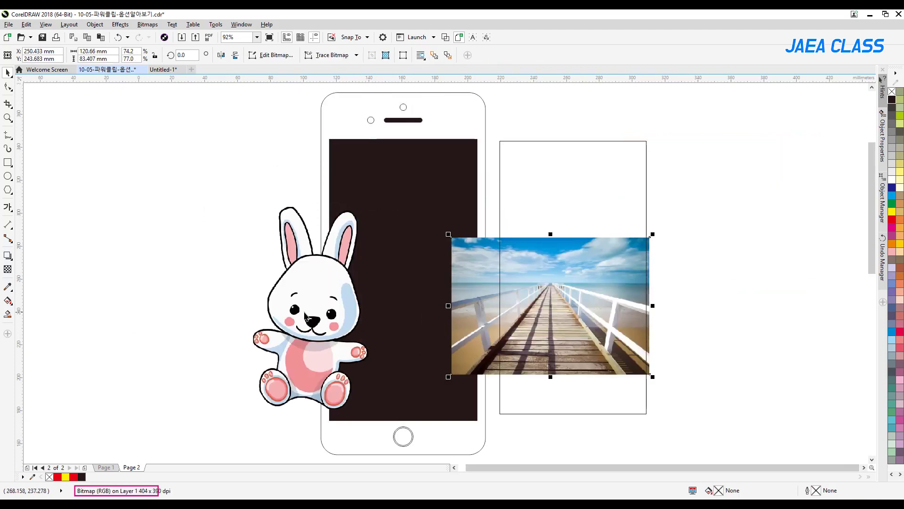
Step: Undo the photo and rabbit moves and the frame type change, and select the black screen to check its type
key("ctrl+z")
key("ctrl+z")
key("ctrl+z")
key("ctrl+z")
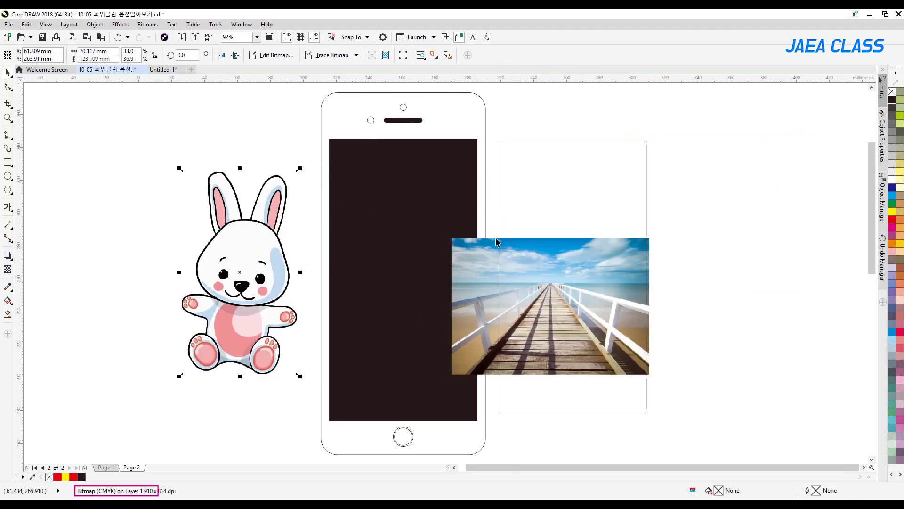
key("ctrl+z")
key("ctrl+z")
key("ctrl+z")
key("ctrl+z")
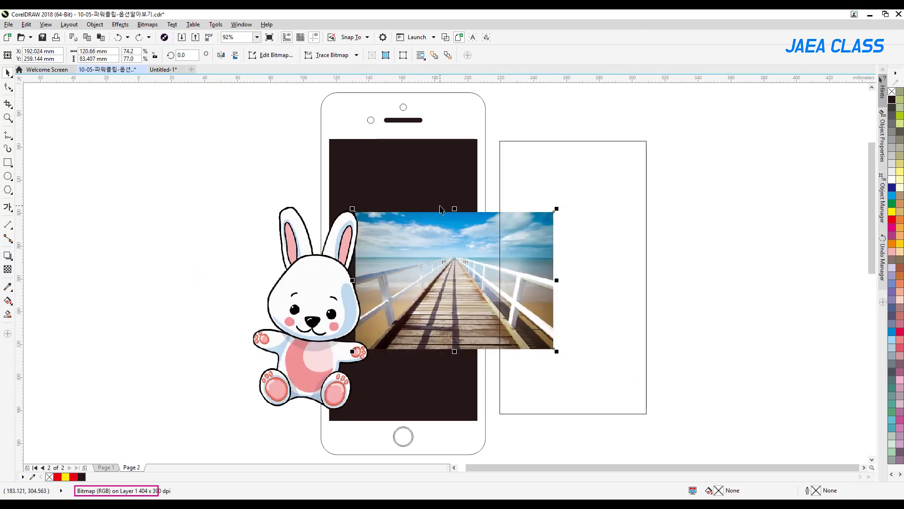
key("ctrl+z")
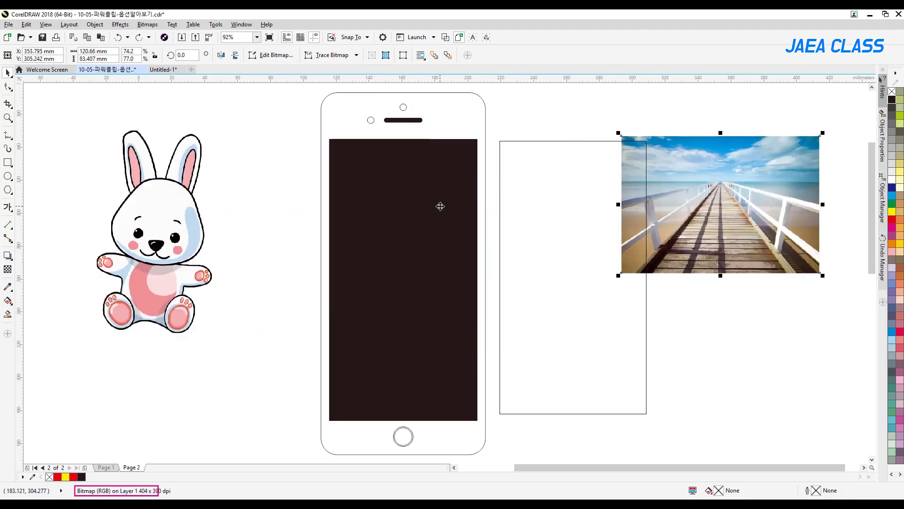
left_click(439, 207)
left_click(433, 206)
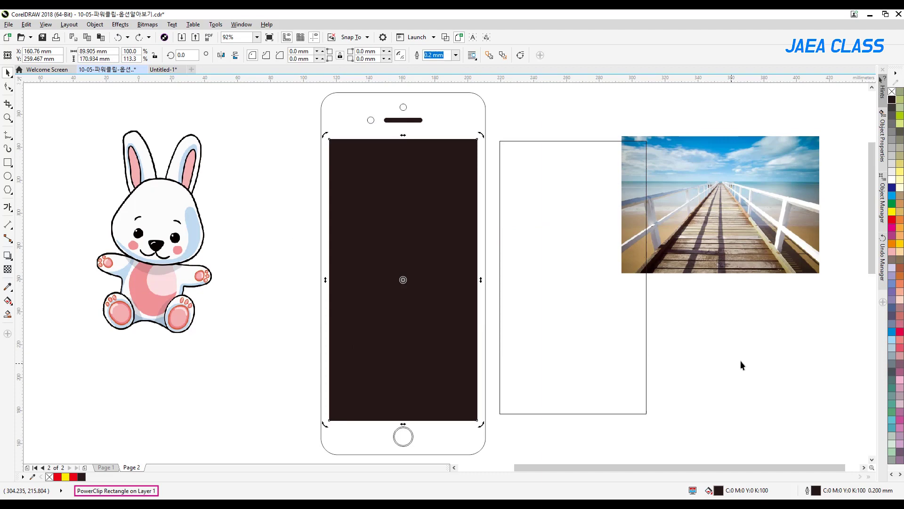
Step: Try dropping both the pier photo and the rabbit into the black PowerClip frame, and undo both placements
left_click_drag(756, 212, 428, 277)
left_click_drag(196, 257, 405, 213)
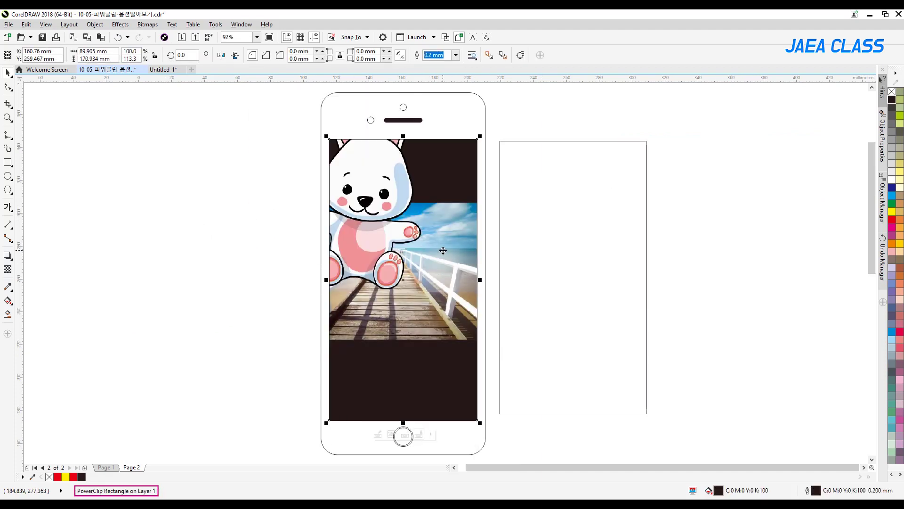
key("ctrl+z")
key("ctrl+z")
left_click(721, 340)
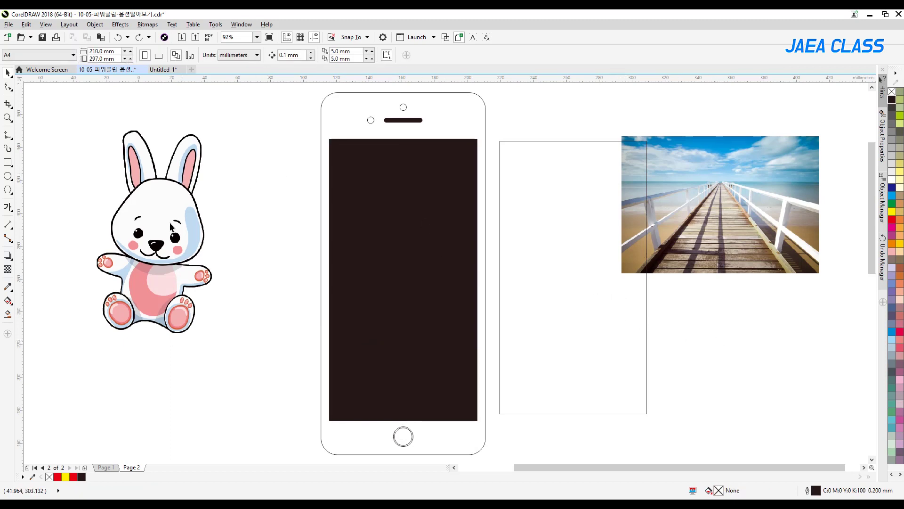
Step: Move the rabbit slightly closer to the phone and shrink it proportionally to about 56 by 98 mm
left_click_drag(178, 220, 198, 241)
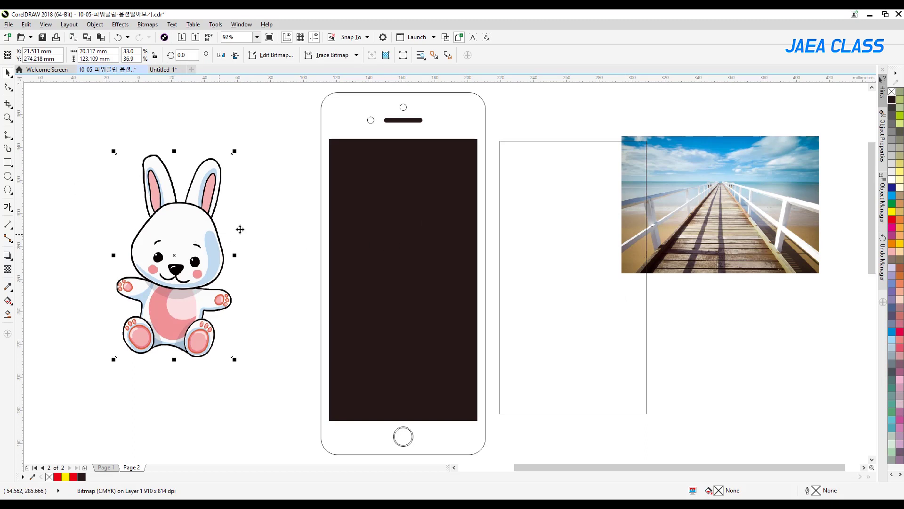
left_click_drag(182, 226, 201, 232)
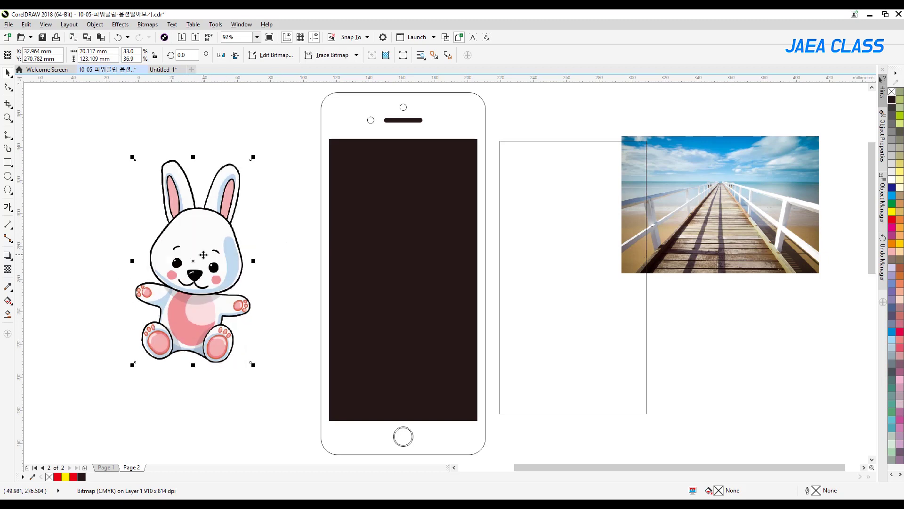
left_click_drag(253, 157, 244, 185)
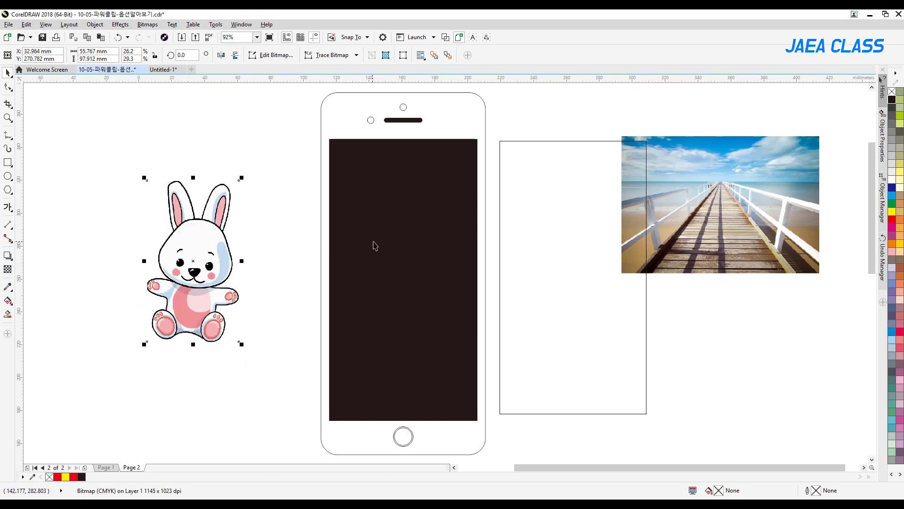
Step: Try dropping the smaller rabbit into the black screen frame at several positions, and undo each placement
left_click(381, 240)
key("ctrl+z")
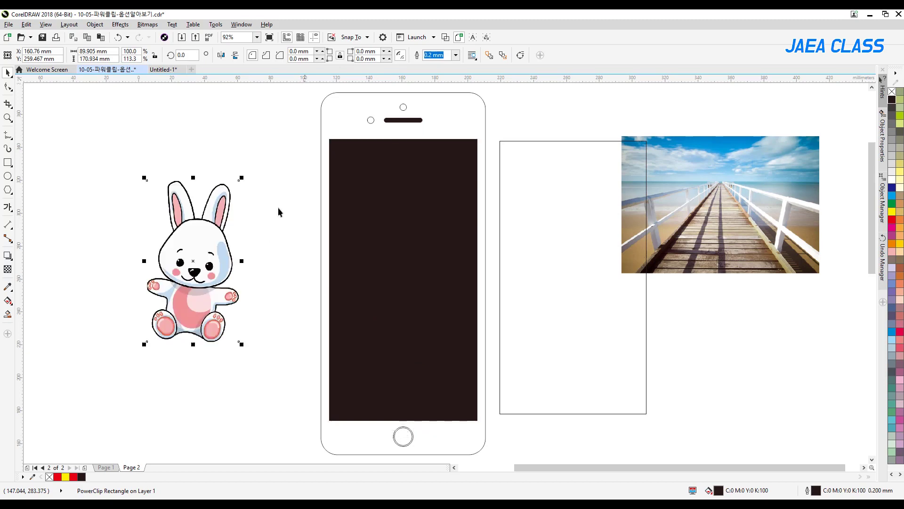
left_click_drag(200, 241, 390, 203)
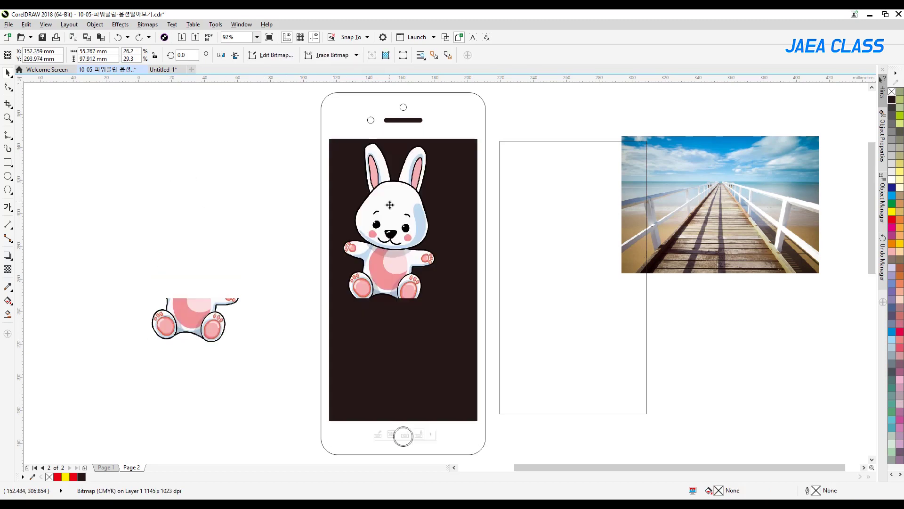
key("ctrl+z")
left_click_drag(198, 247, 426, 264)
key("ctrl+z")
left_click(302, 201)
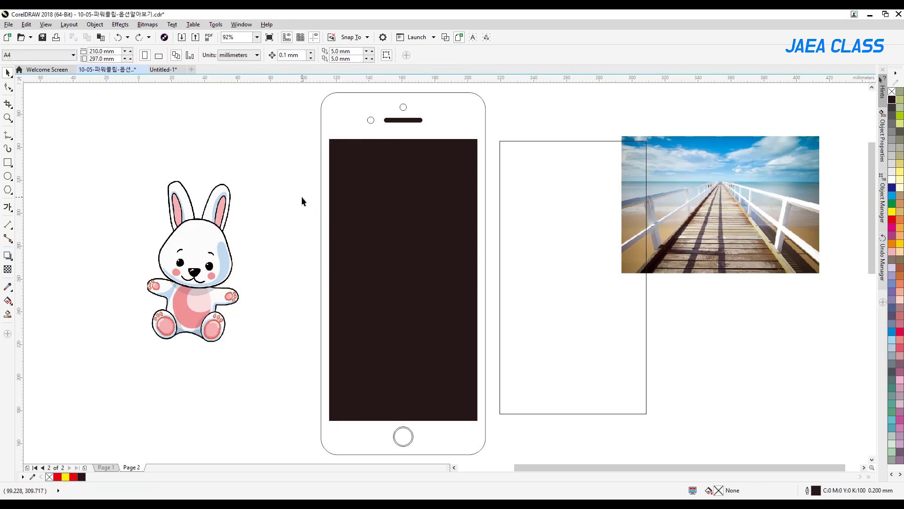
Step: Try dropping the pier photo into the black PowerClip frame, and undo the placement
left_click(718, 223)
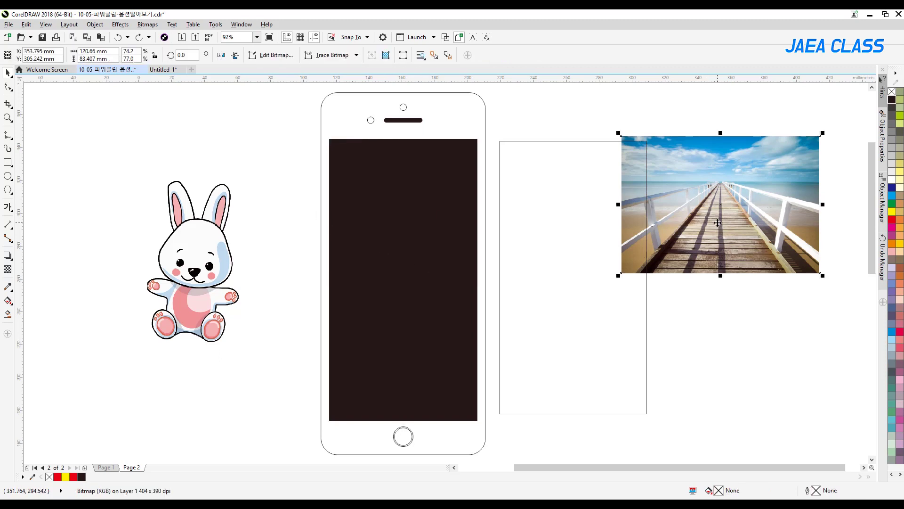
left_click_drag(733, 210, 449, 202)
key("ctrl+z")
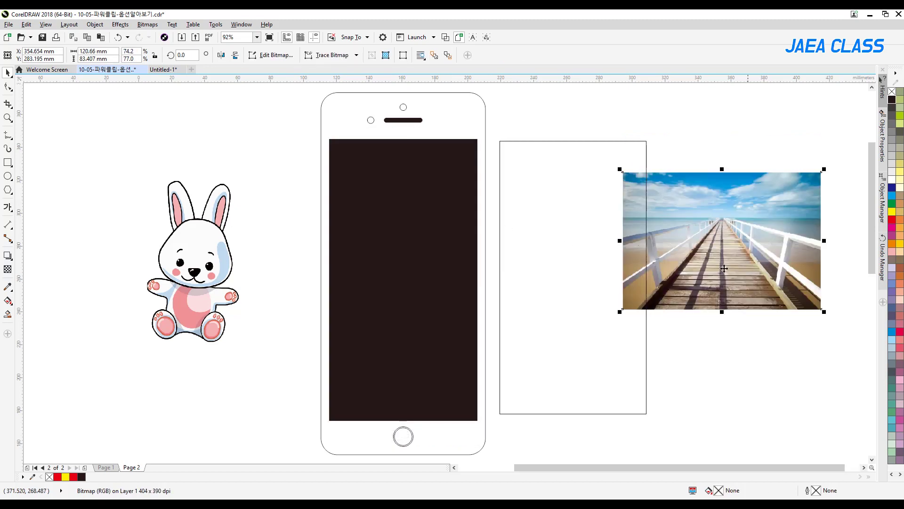
Step: Shrink the pier photo proportionally to about 77 by 53 mm and try dropping it near the black frame's upper-right corner, undoing the placement
left_click_drag(823, 169, 787, 196)
left_click_drag(747, 234, 462, 153)
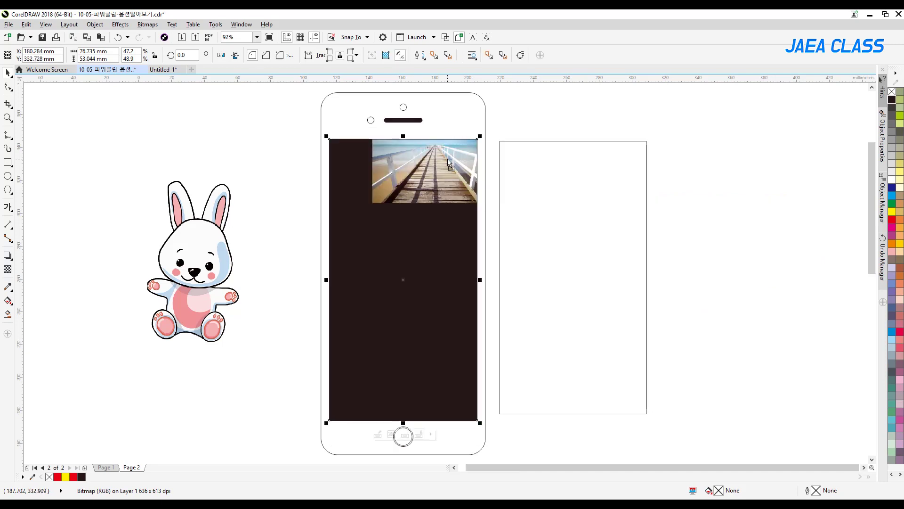
key("ctrl+z")
Step: Place the smaller pier photo into the black screen frame with the PowerClip Inside command
right_click(737, 218)
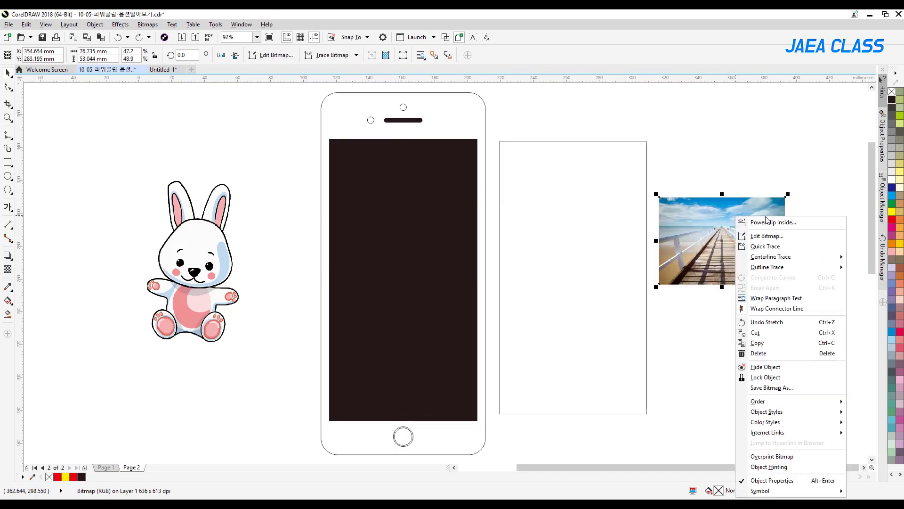
left_click(772, 222)
left_click(380, 227)
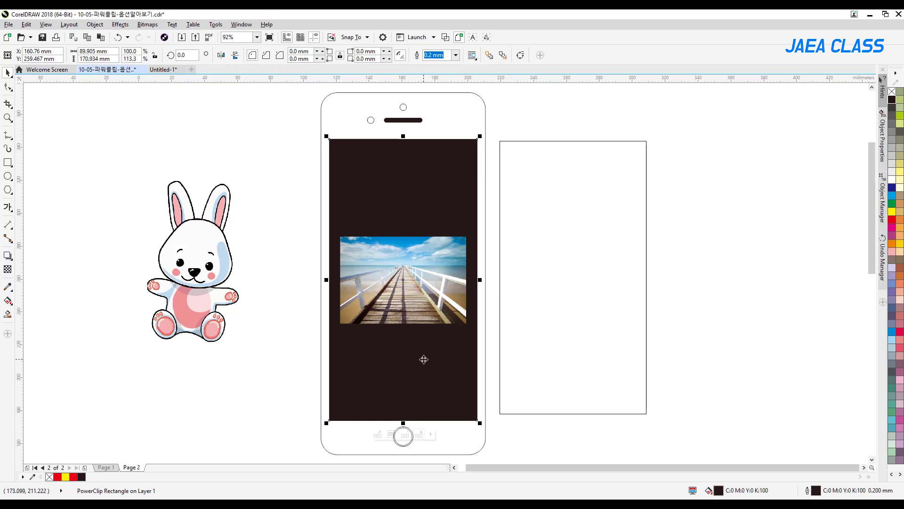
Step: Unlock the contents from the black PowerClip frame and try moving the frame independently of the photo, undoing the move
left_click(419, 438)
left_click_drag(418, 194, 340, 196)
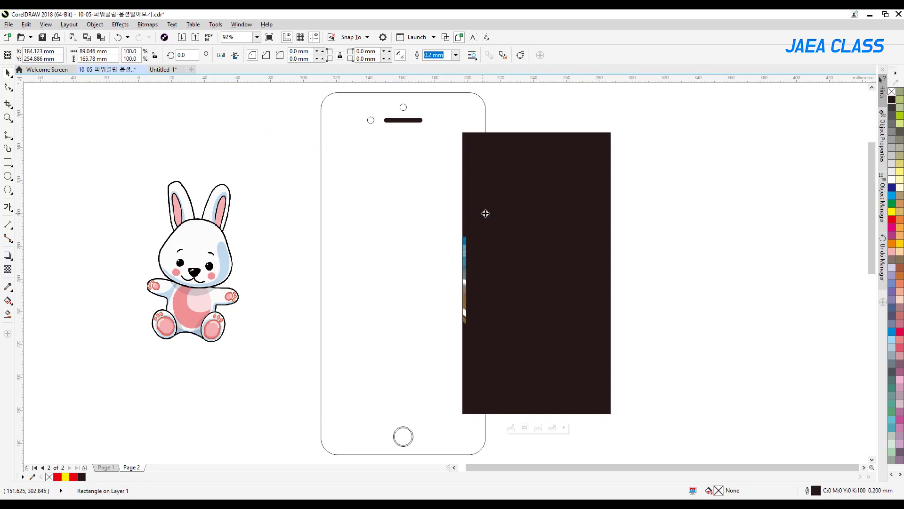
key("ctrl+z")
Step: Delete the empty outline rectangle beside the phone
left_click_drag(647, 205, 777, 206)
key("ctrl+z")
key("ctrl+z")
left_click_drag(566, 248, 769, 240)
key("Delete")
Step: Shift the unlocked black frame around over the pier photo, finishing slightly past the phone's left edge
left_click_drag(399, 190, 459, 271)
left_click_drag(466, 275, 361, 164)
left_click_drag(319, 194, 429, 289)
left_click_drag(446, 208, 453, 177)
left_click_drag(403, 184, 374, 184)
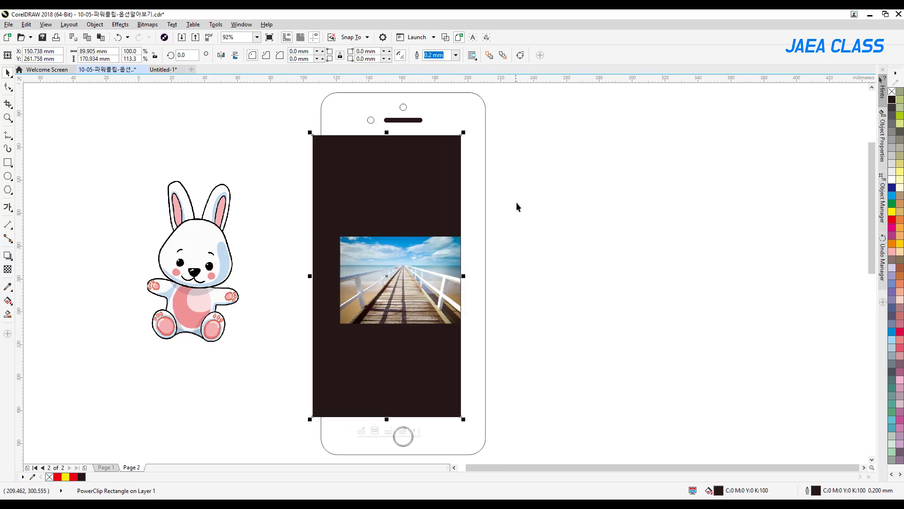
Step: Center the black frame horizontally on the phone outline
left_click(486, 143, "shift")
key("c")
left_click(563, 217)
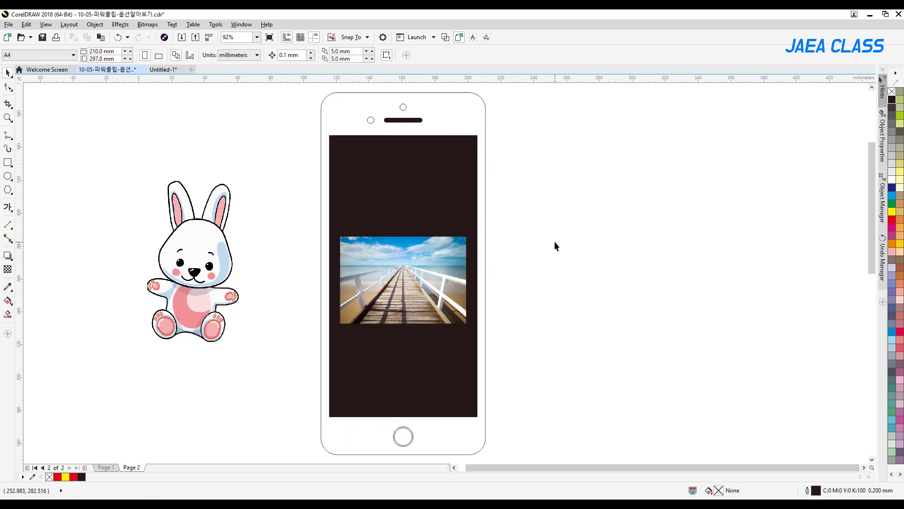
Step: Try moving the black frame slightly downward on the phone, and undo the move
left_click(400, 275)
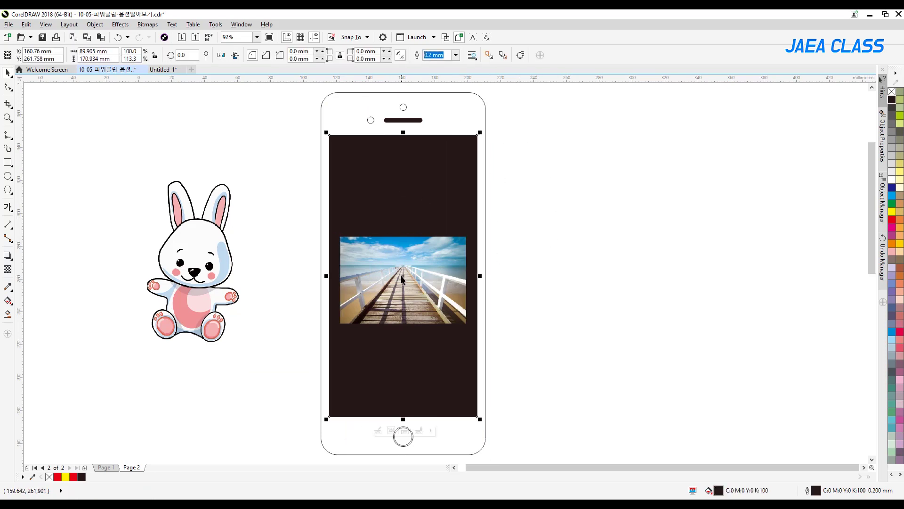
left_click(575, 348)
mouse_move(448, 189)
left_mouse_down()
mouse_move(369, 188)
mouse_move(589, 179)
mouse_move(444, 204)
left_mouse_up()
key("ctrl+z")
key("ctrl+z")
key("ctrl+z")
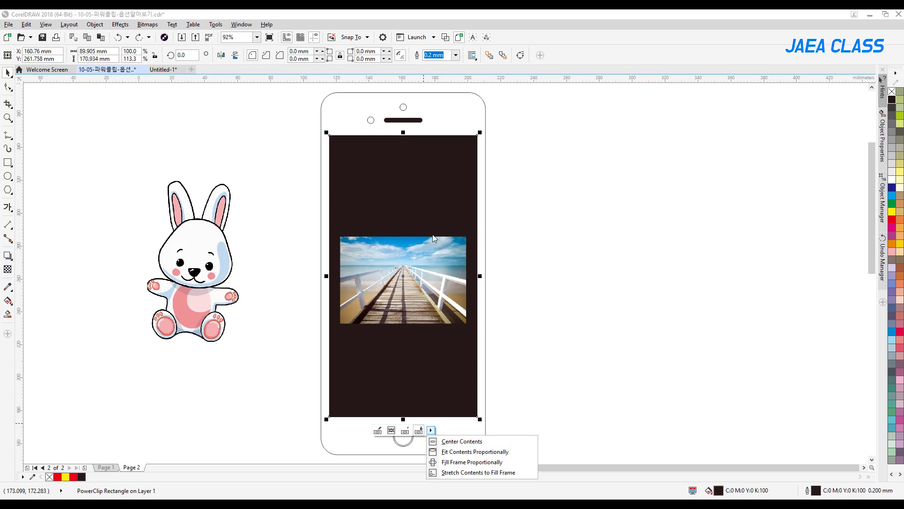
Step: Cut the pier photo out of the PowerClip frame, paste it onto the page and move it well to the right of the phone
left_click(474, 213)
double_click(475, 213)
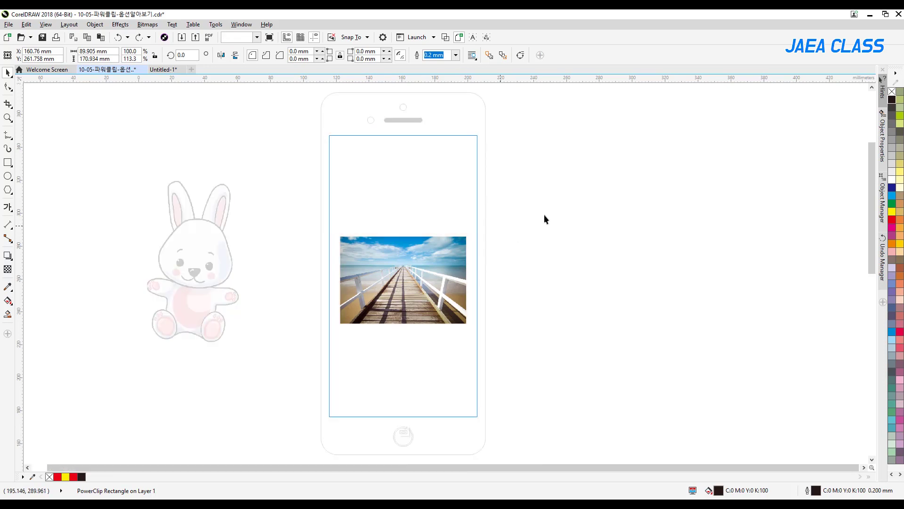
left_click_drag(394, 274, 493, 274)
key("ctrl+x")
left_click(540, 270, "ctrl")
key("ctrl+v")
left_click_drag(563, 266, 772, 230)
Step: Shrink the rabbit proportionally to about 37 by 64 mm and drop it into the upper part of the black frame
left_click_drag(189, 261, 263, 264)
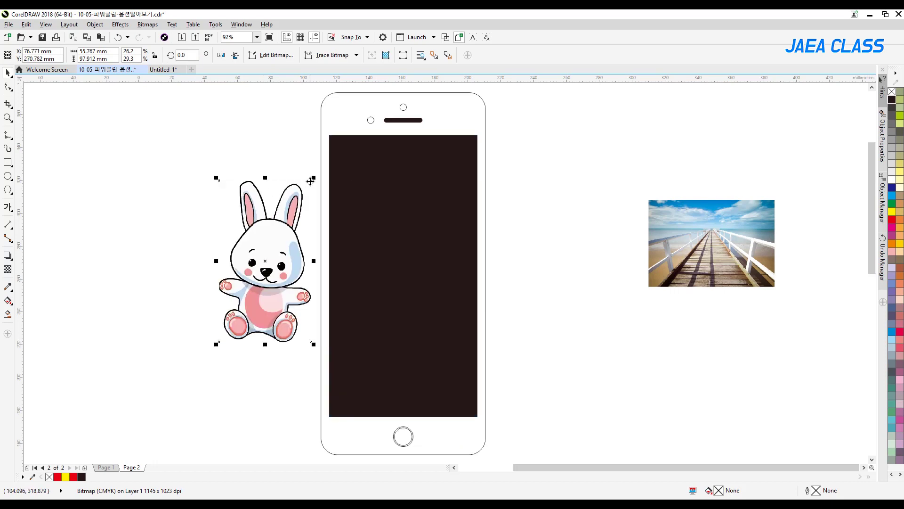
left_click_drag(314, 178, 296, 205)
left_click_drag(256, 260, 391, 195)
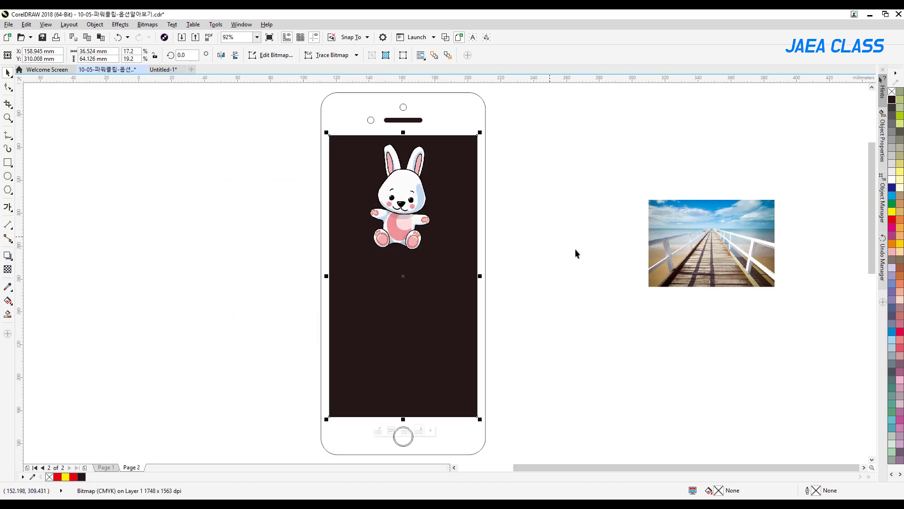
left_click(576, 249)
Step: Try the Center Contents option on the rabbit in the black frame, and undo it
left_click(455, 398)
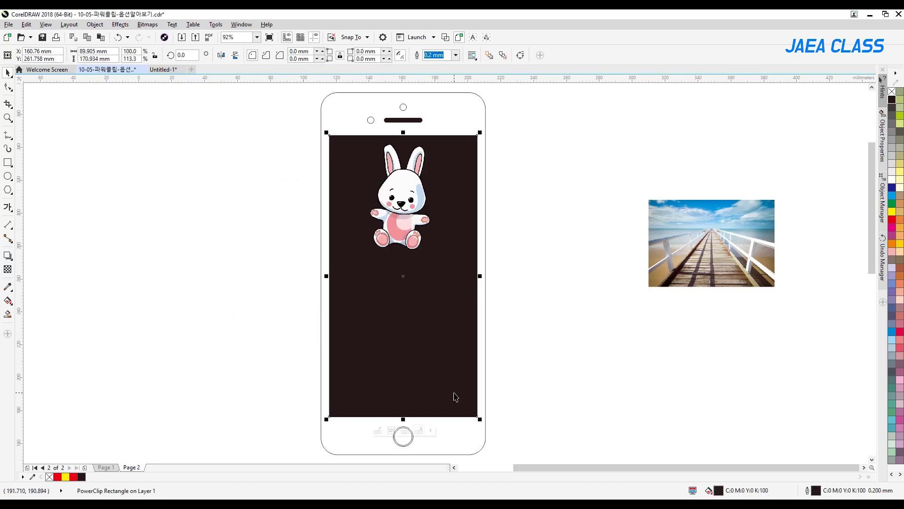
left_click(432, 431)
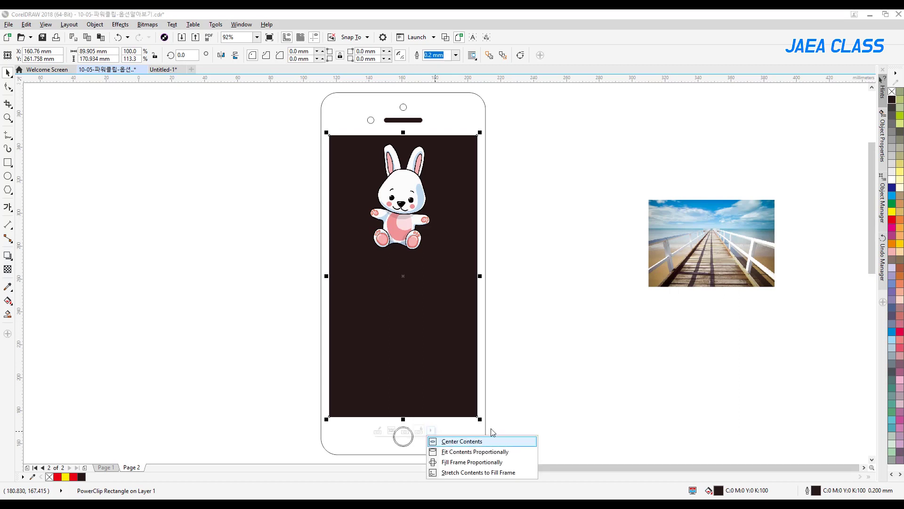
left_click(471, 443)
key("ctrl+z")
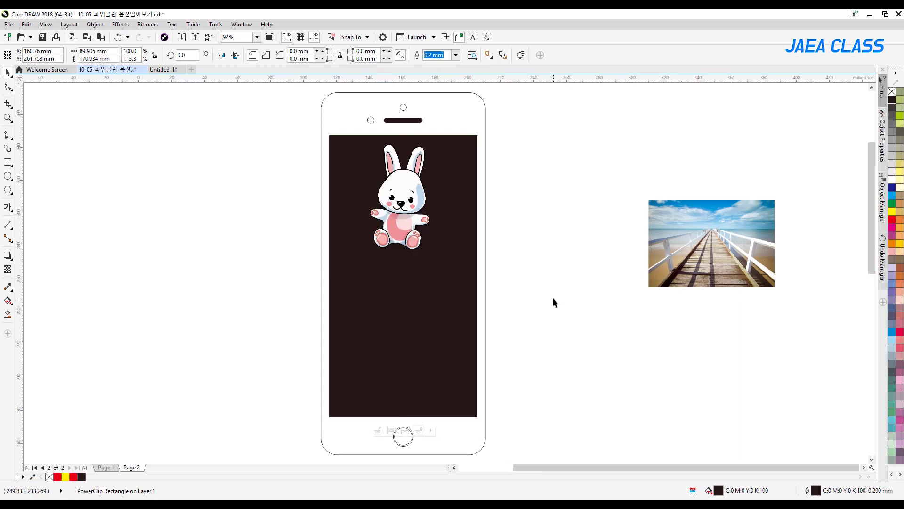
Step: Move the rabbit partly past the frame's upper-left corner, and bring it back to the middle with Center Contents
left_click(392, 430)
left_click_drag(412, 222, 351, 183)
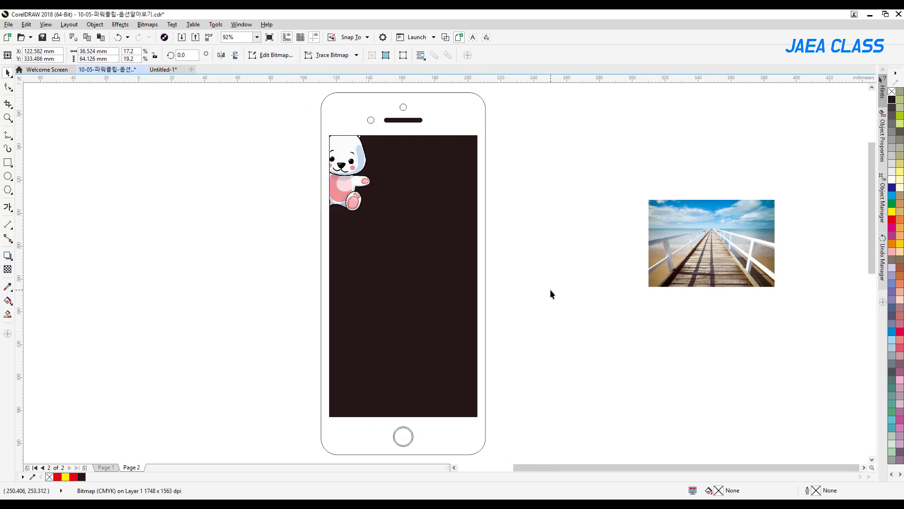
left_click(428, 292)
left_click(431, 430)
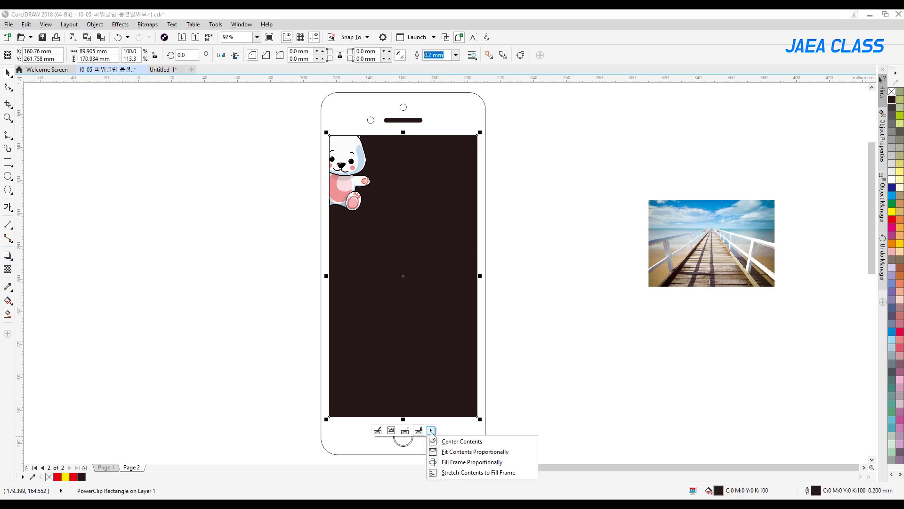
left_click(486, 442)
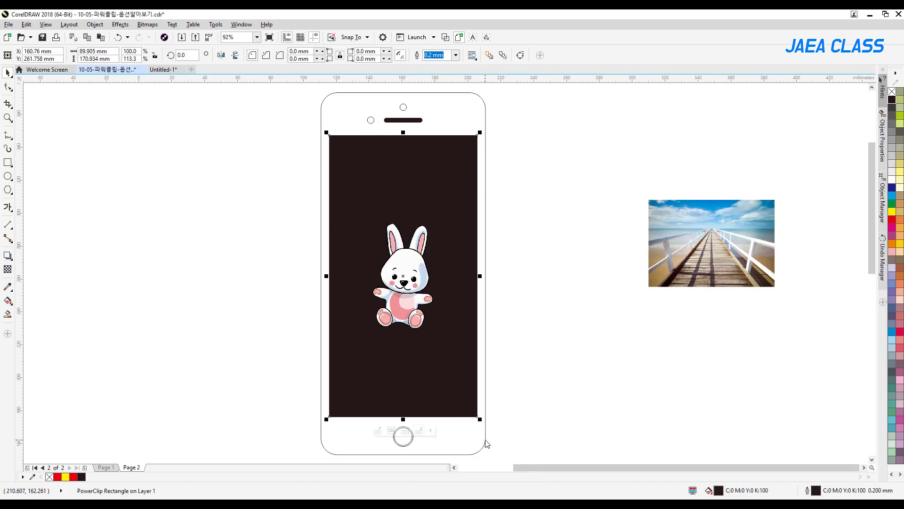
Step: Try Fit Contents Proportionally on the rabbit in the black frame, and undo it
left_click(432, 430)
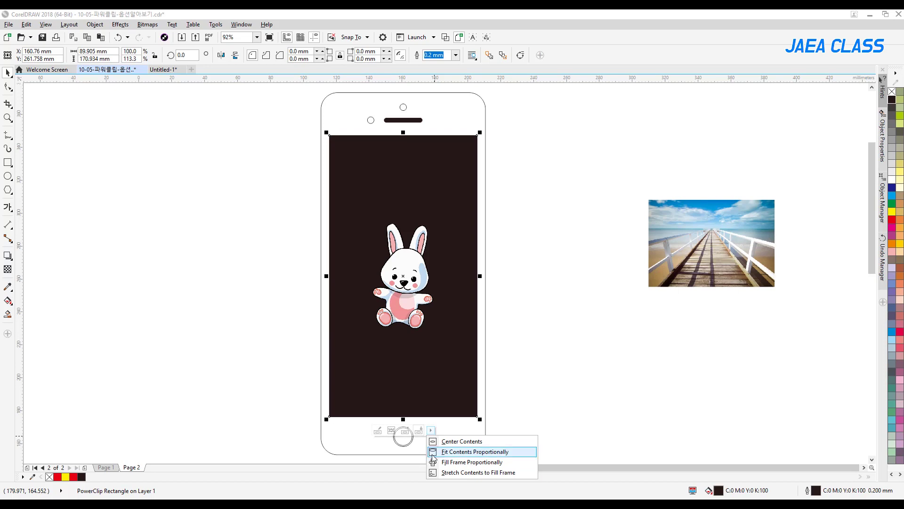
left_click(450, 453)
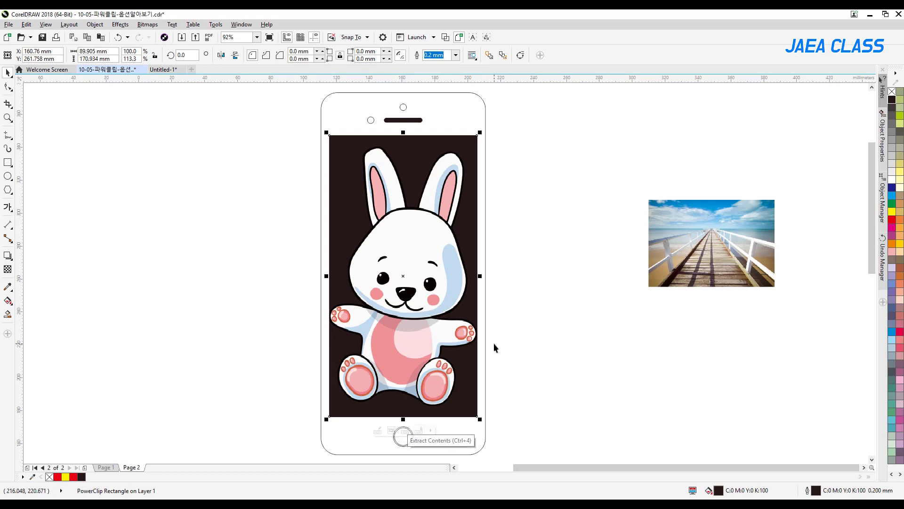
key("ctrl+z")
Step: Try Fill Frame Proportionally on the rabbit in the black frame, and undo it
left_click(547, 383)
left_click(434, 313)
left_click(431, 429)
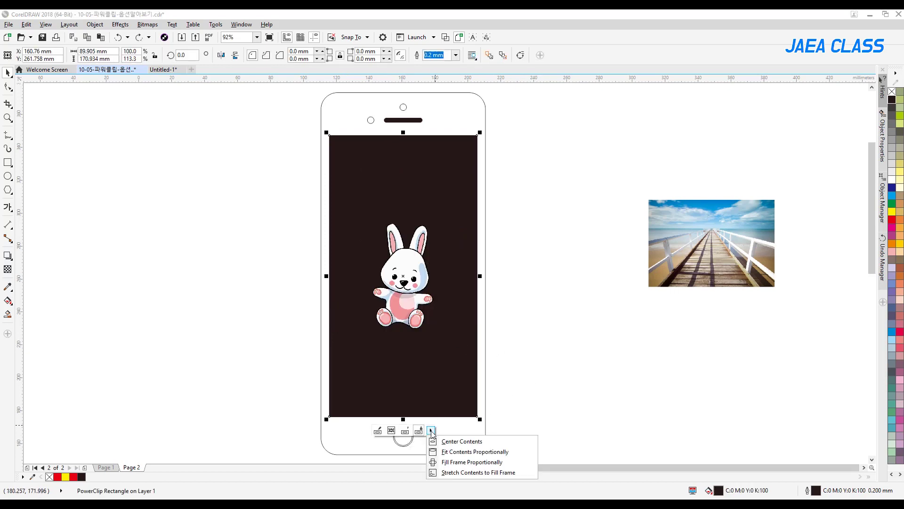
left_click(444, 462)
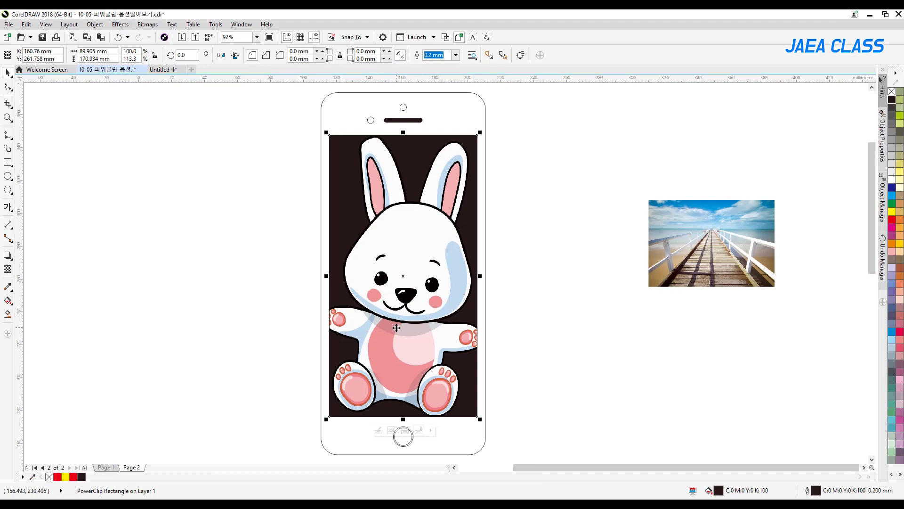
key("ctrl+z")
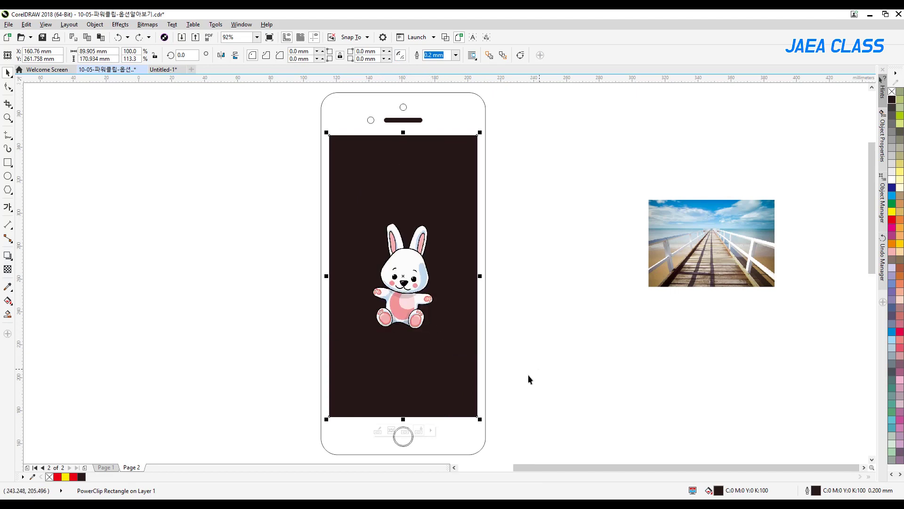
Step: Try Stretch Contents to Fill Frame on the rabbit in the black frame, and undo it
left_click(431, 430)
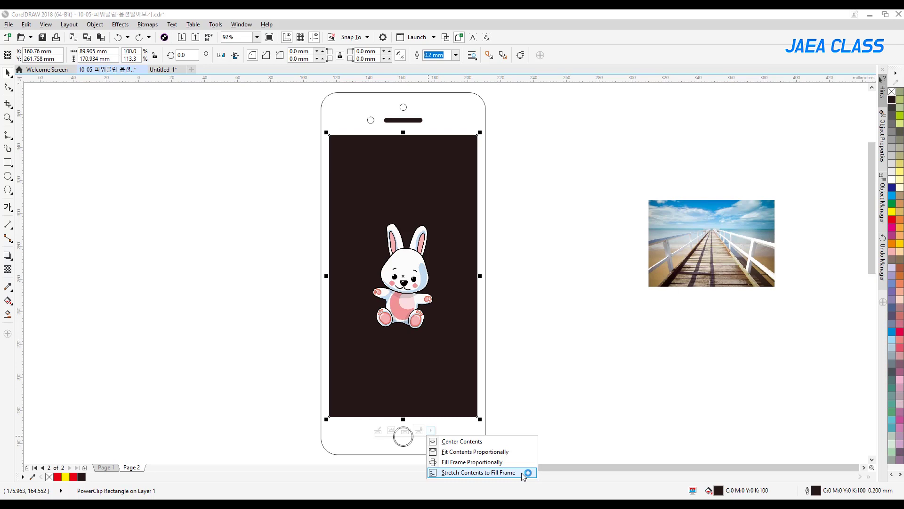
left_click(522, 248)
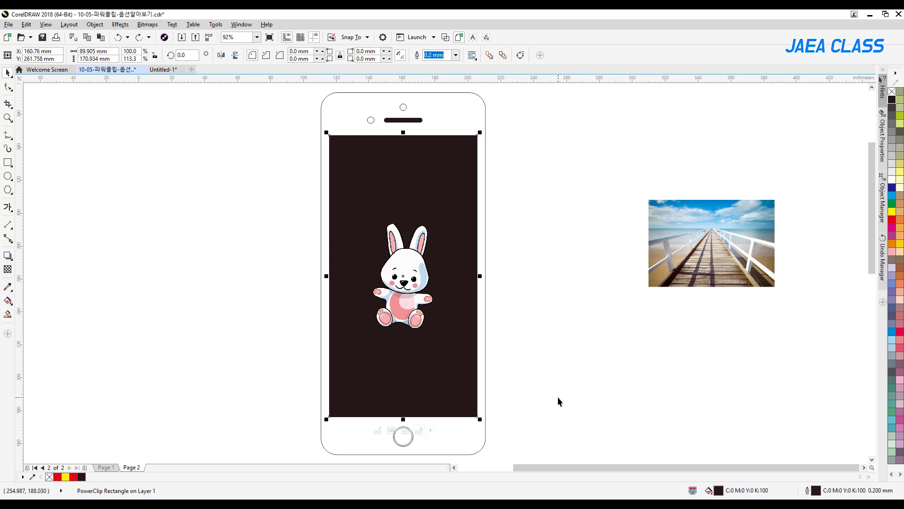
left_click(429, 431)
left_click(445, 472)
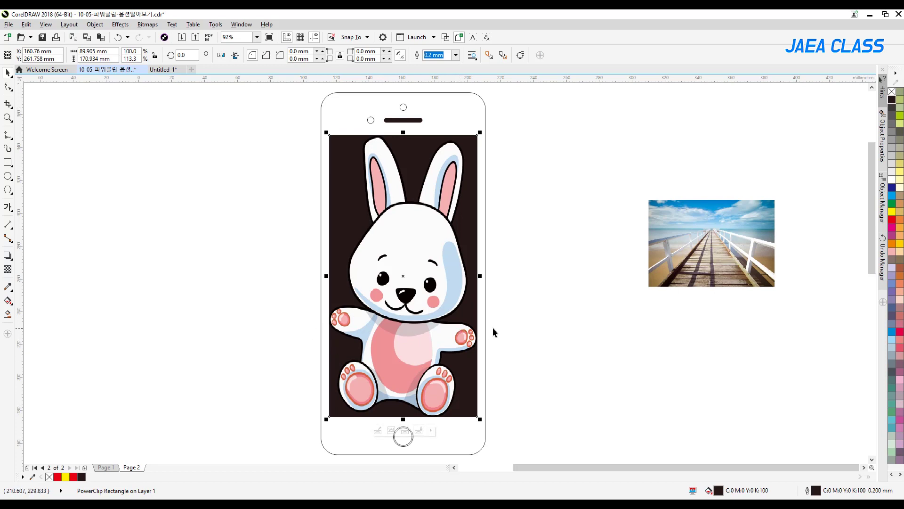
key("ctrl+z")
Step: Cut the rabbit out of the PowerClip frame, paste it onto the page and move it to the left of the phone
left_click(412, 271)
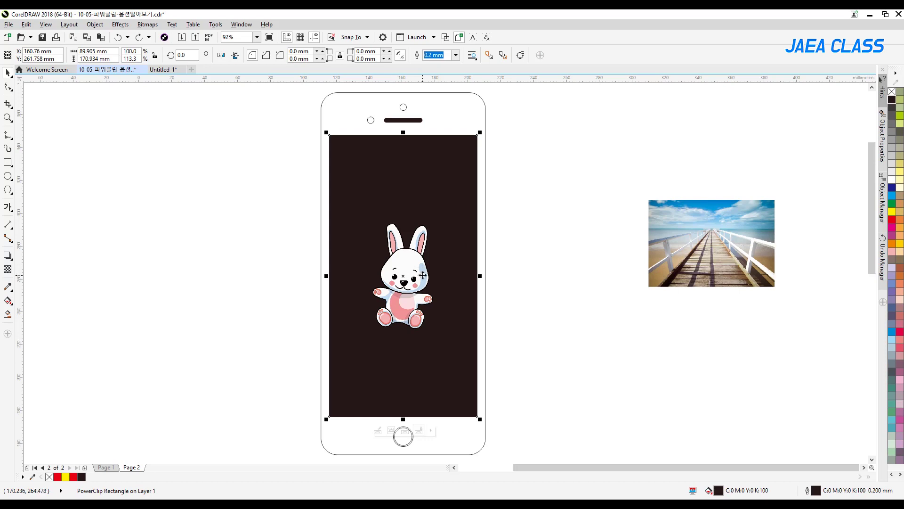
double_click(419, 273)
key("ctrl+x")
left_click(510, 298, "ctrl")
key("ctrl+v")
left_click_drag(405, 281, 182, 283)
Step: Drop the pier photo into the middle of the black PowerClip frame
left_click(627, 302)
left_click_drag(688, 246, 391, 258)
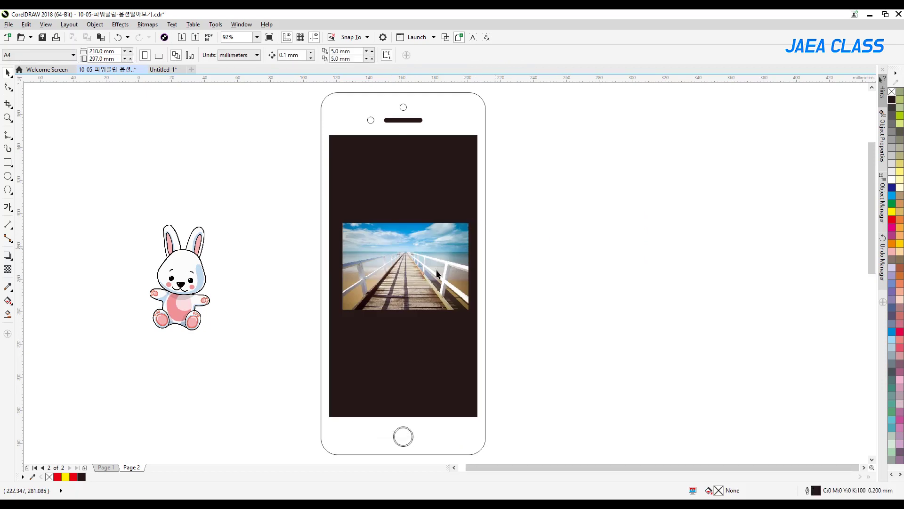
Step: Try Stretch Contents to Fill Frame on the pier photo, select the stretched photo inside the frame, and undo the stretch
left_click(430, 431)
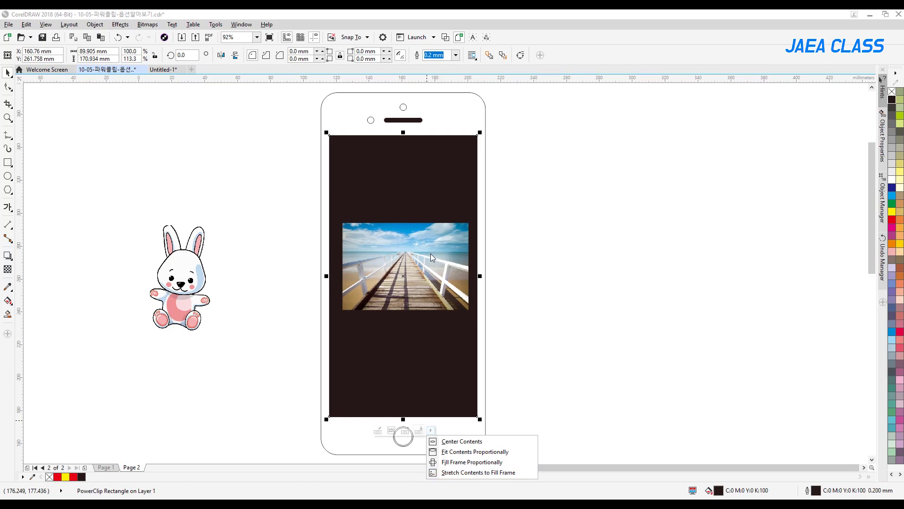
left_click(473, 472)
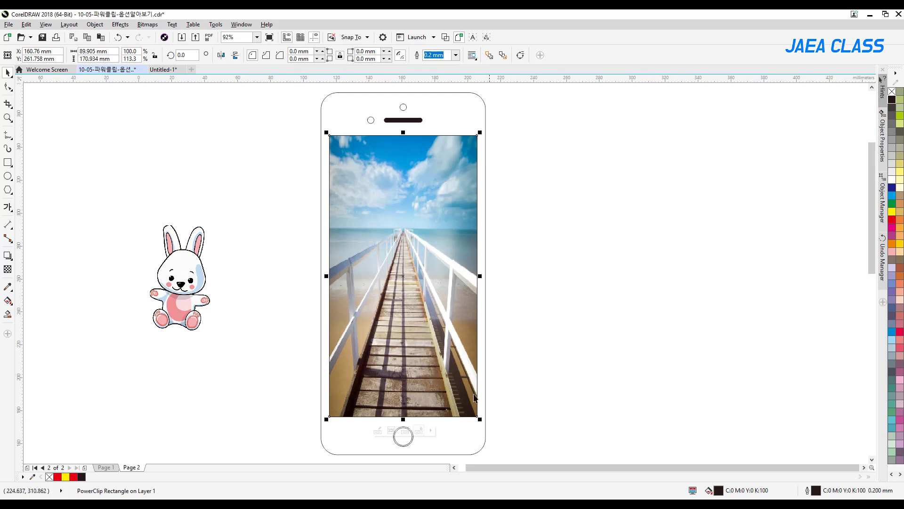
left_click(430, 430)
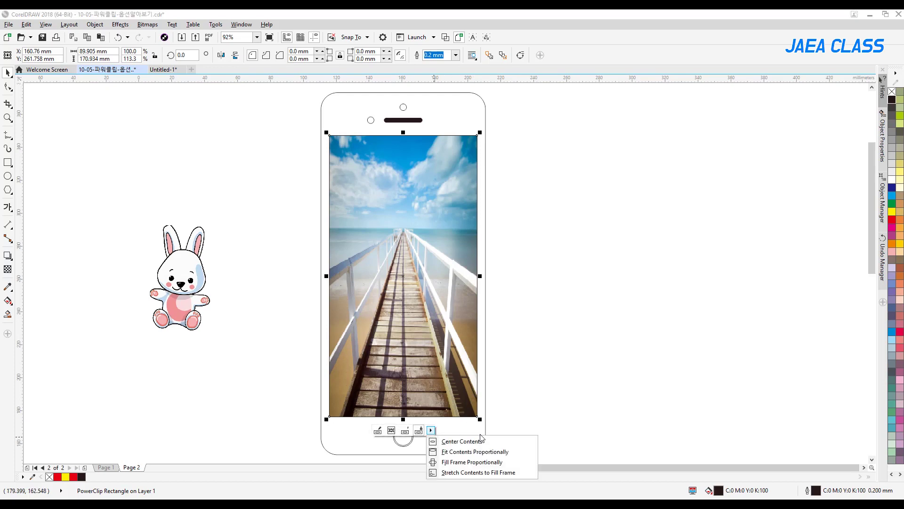
left_click(477, 472)
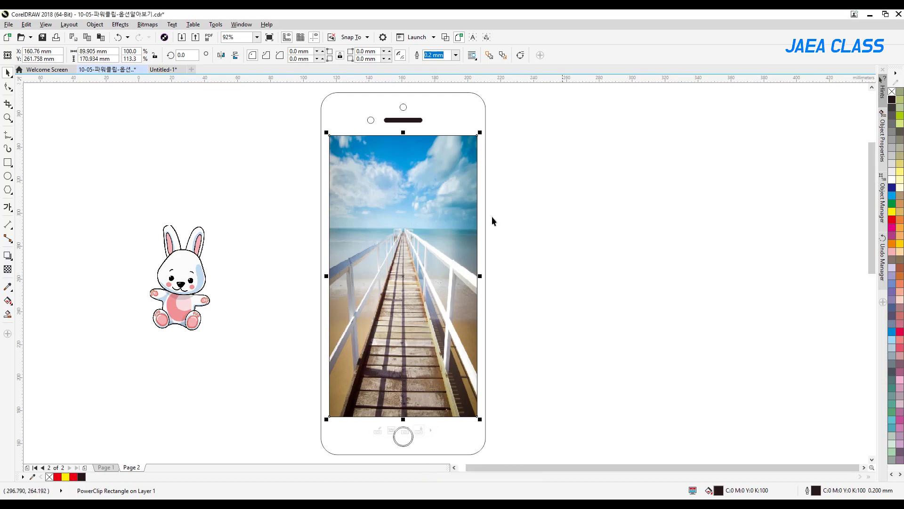
left_click(429, 206, "ctrl")
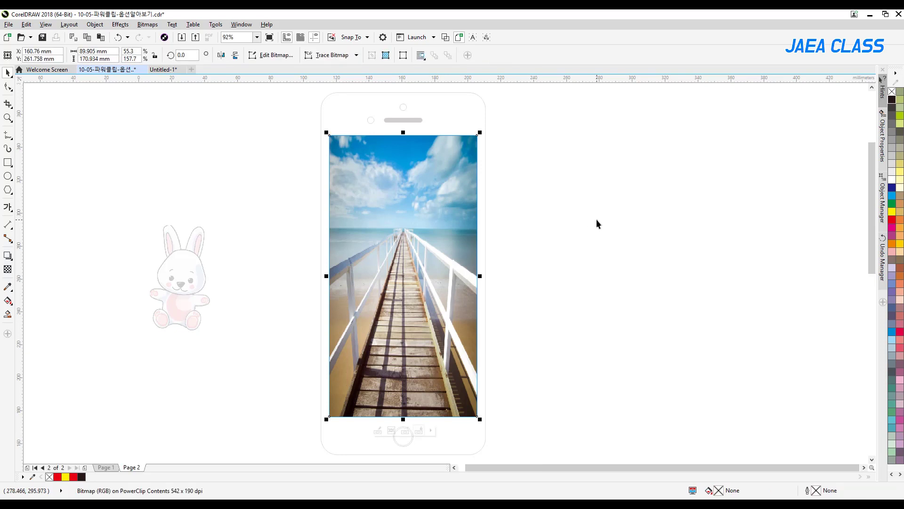
key("ctrl+z")
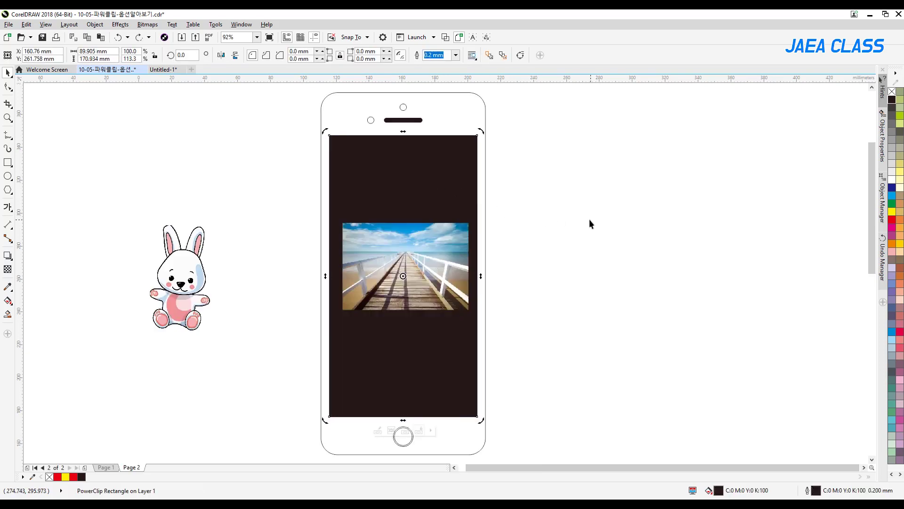
Step: Edit the pier photo inside the PowerClip frame, stretching its edges by hand to the frame's top, sides and lower part
left_click(460, 208, "ctrl")
left_click_drag(405, 219, 409, 134)
left_click_drag(471, 223, 488, 223)
left_click_drag(339, 222, 323, 222)
left_click_drag(406, 312, 403, 365)
left_click(568, 369, "ctrl")
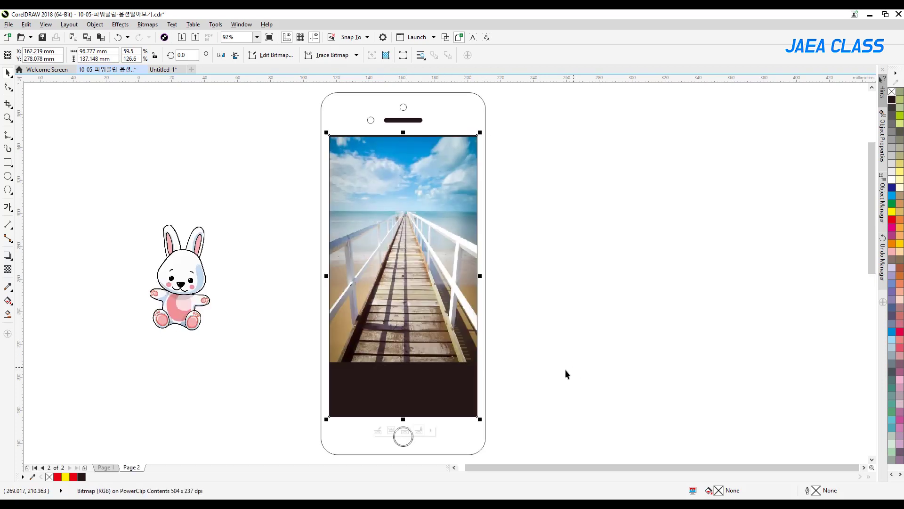
Step: Apply Stretch Contents to Fill Frame to the pier photo and briefly open and close the frame's contents
left_click(431, 430)
left_click(441, 472)
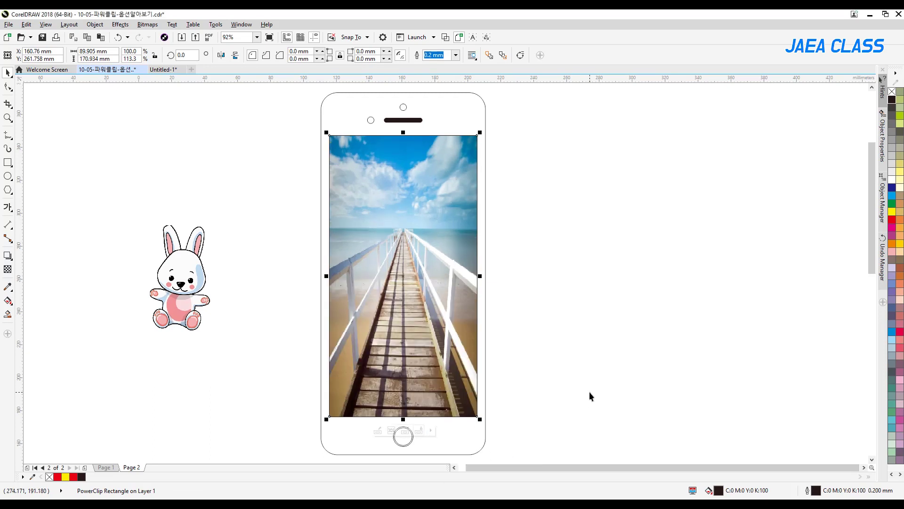
left_click(453, 311, "ctrl")
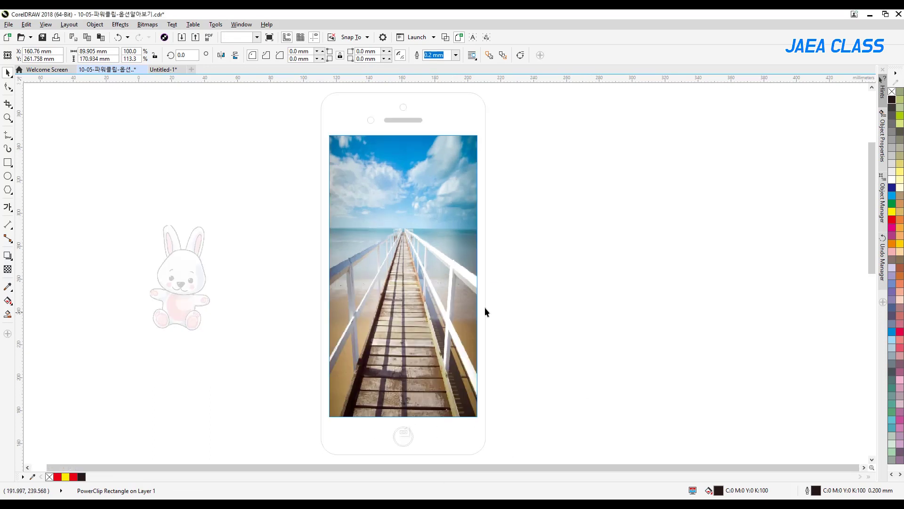
left_click(650, 225, "ctrl")
left_click(653, 226)
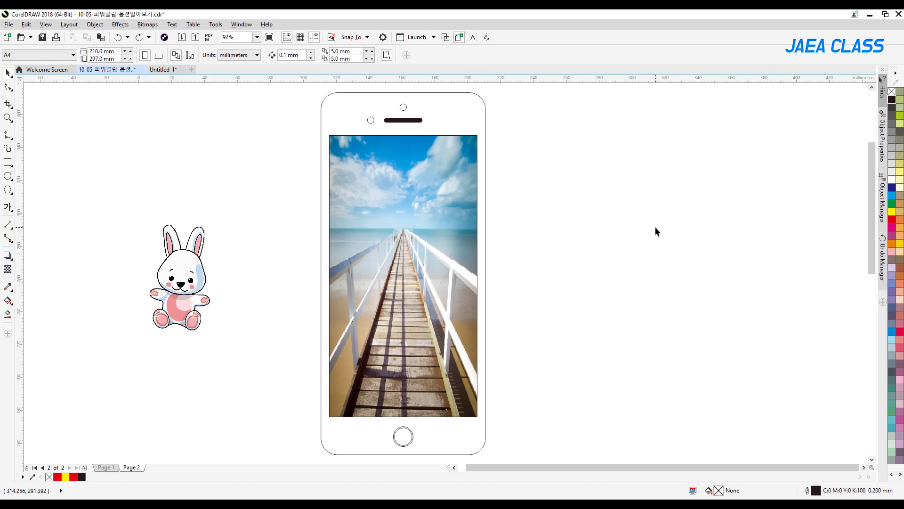
left_click(395, 302)
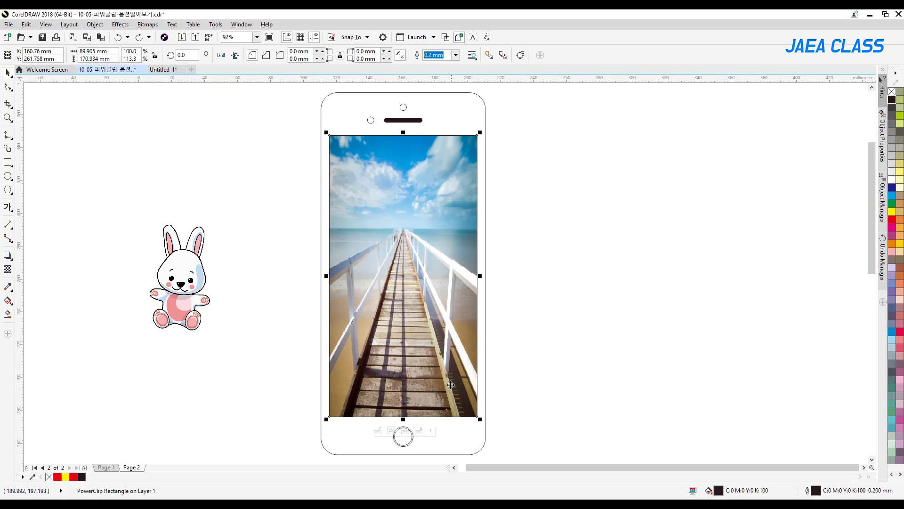
left_click(430, 430)
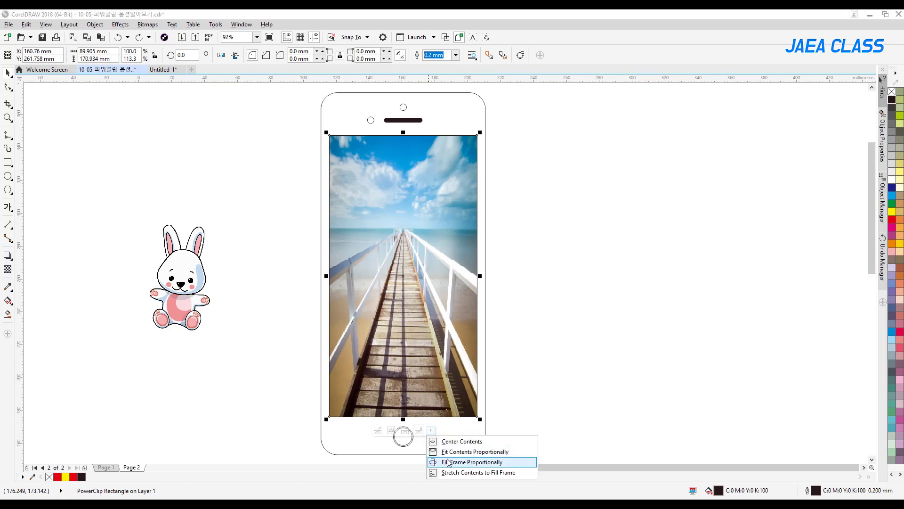
left_click(598, 356)
Step: Edit the frame's contents, shrinking the pier photo to about half size and moving it to the frame's upper left area
double_click(420, 289)
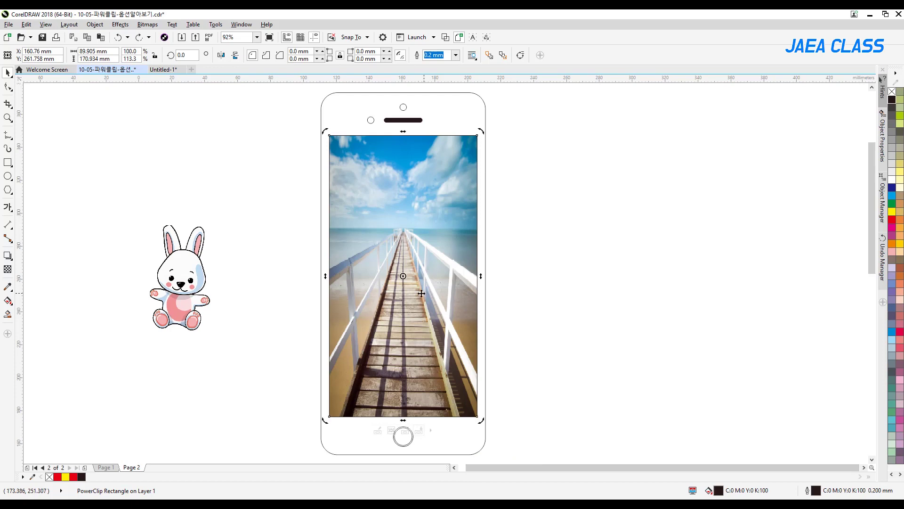
left_click(434, 252)
left_click_drag(480, 134, 451, 202)
left_click_drag(411, 261, 392, 183)
left_click(497, 308, "ctrl")
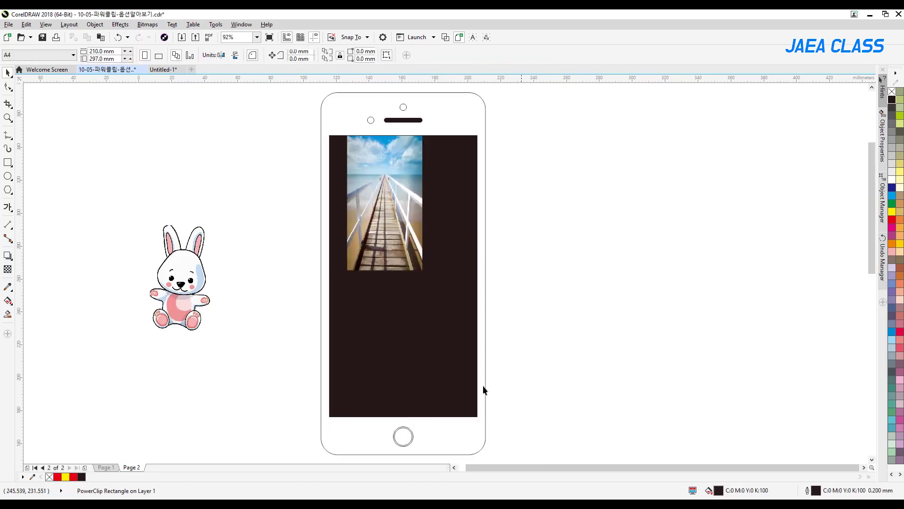
Step: Apply Center Contents to the shrunken pier photo in the black frame
left_click(430, 430)
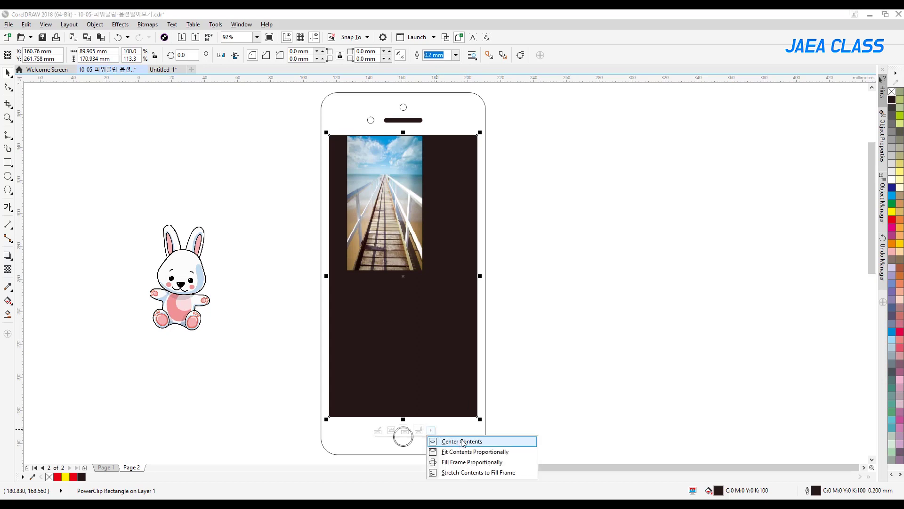
left_click(456, 441)
left_click(557, 391)
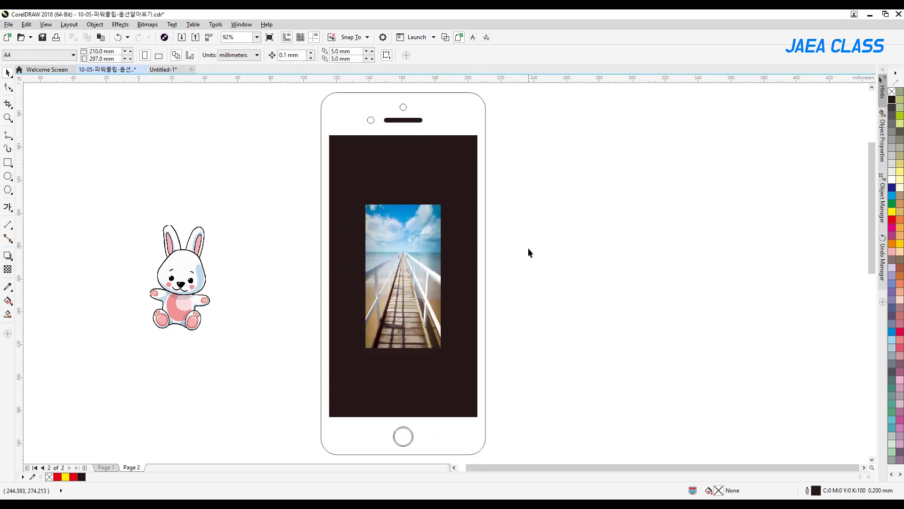
Step: Take the pier photo out of the PowerClip frame, place it right of the phone, and move the rabbit slightly closer to the phone
left_click(426, 218, "ctrl")
left_click_drag(397, 245, 571, 251)
key("Delete")
key("ctrl+z")
key("ctrl+z")
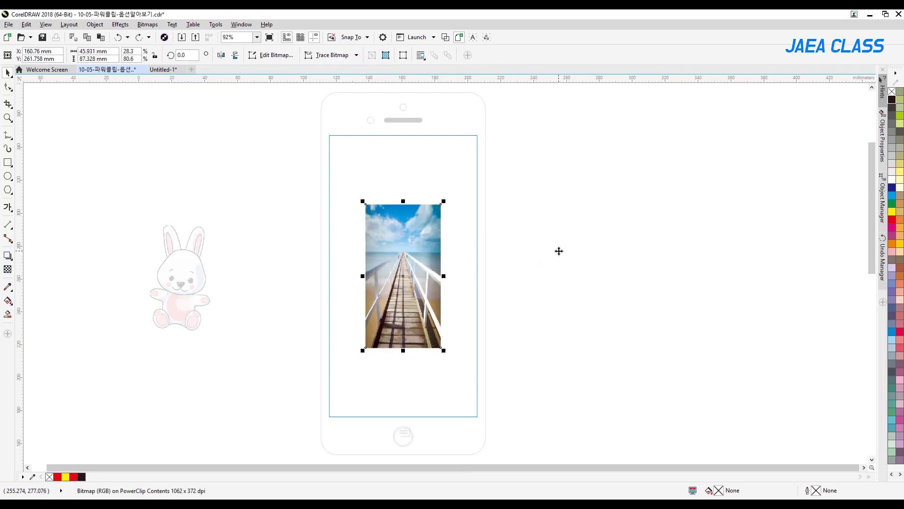
key("ctrl+z")
key("ctrl+z")
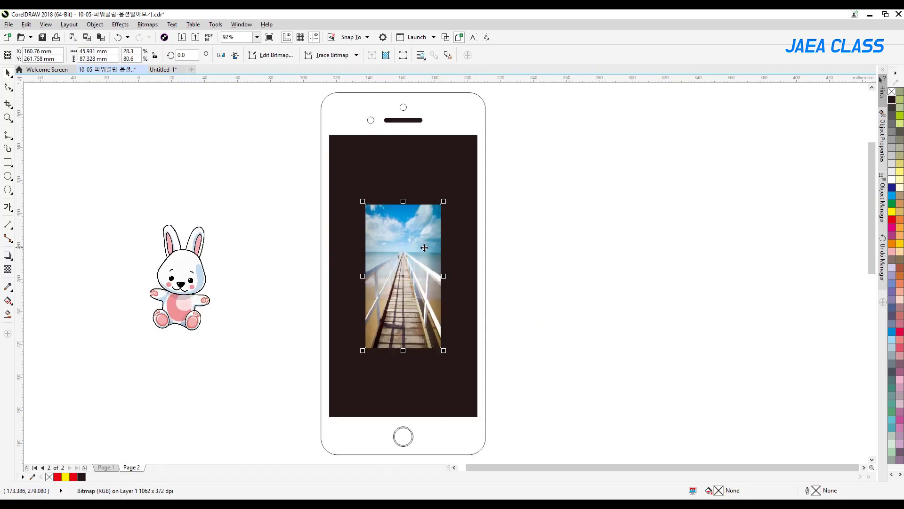
left_click_drag(424, 248, 691, 240)
left_click(680, 173)
left_click_drag(161, 284, 194, 285)
left_click(240, 202)
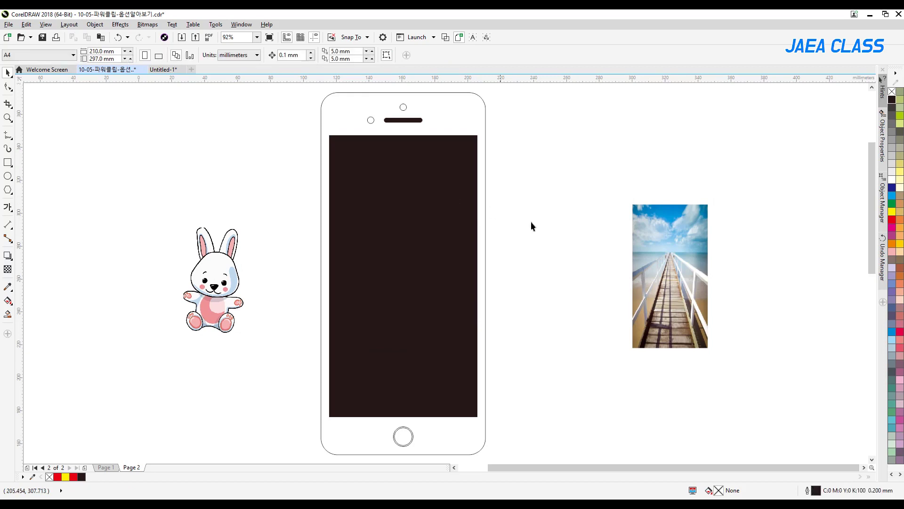
left_click(671, 245)
left_click(39, 164)
Step: Draw four concentric circles about 58, 44, 36 and 25 mm in diameter above and left of the rabbit
left_click(8, 176)
mouse_move(143, 183)
left_mouse_down()
mouse_move(193, 133)
mouse_move(171, 168)
mouse_move(182, 143)
left_mouse_up()
left_click(142, 144)
left_click(143, 137)
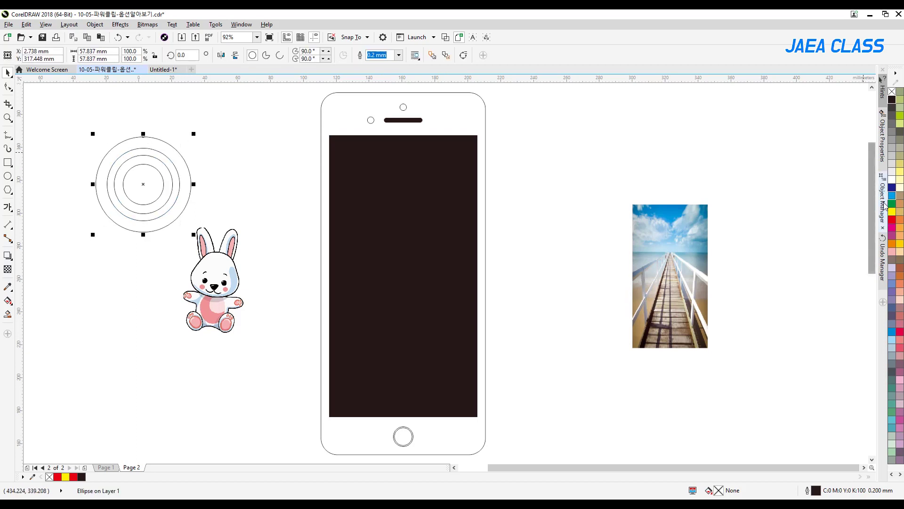
Step: Fill the four circles, from the outermost inward, with red, yellow, dark blue and orange
left_click(892, 221)
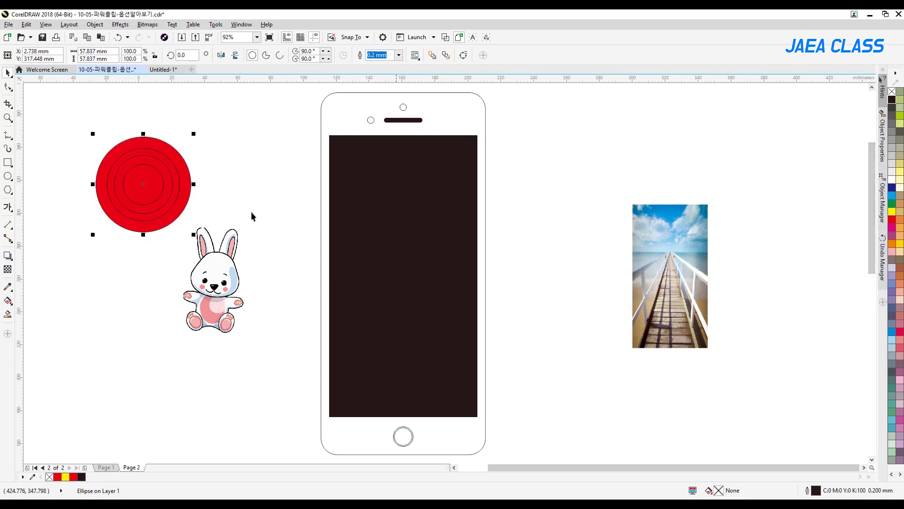
left_click(148, 154)
left_click(892, 212)
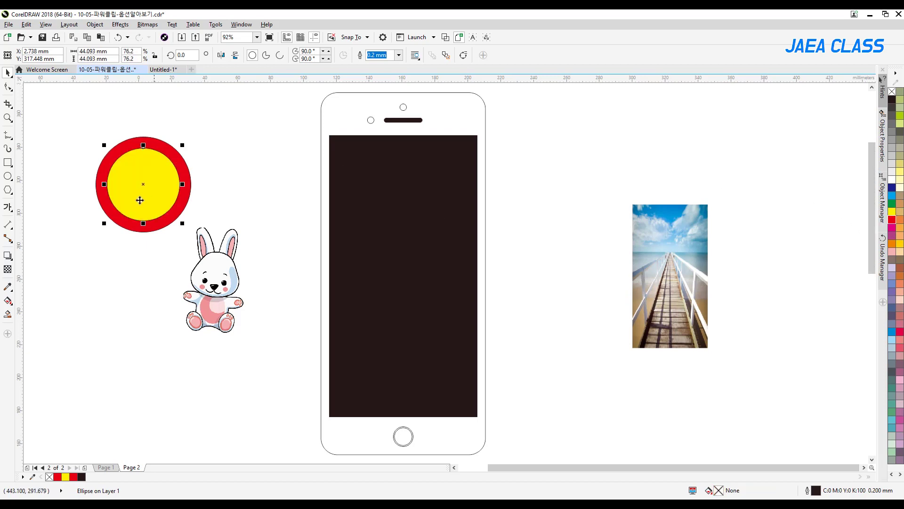
left_click_drag(75, 116, 179, 224)
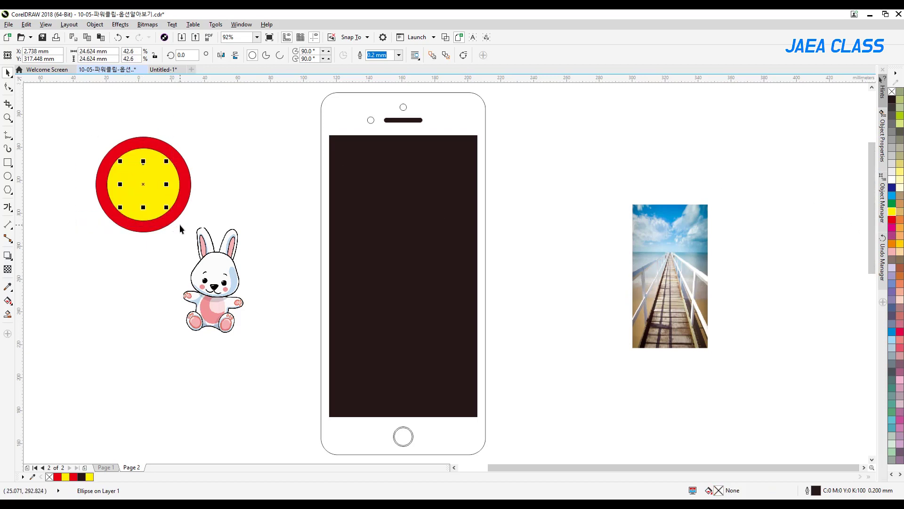
left_click(891, 244)
left_click_drag(222, 125, 100, 216)
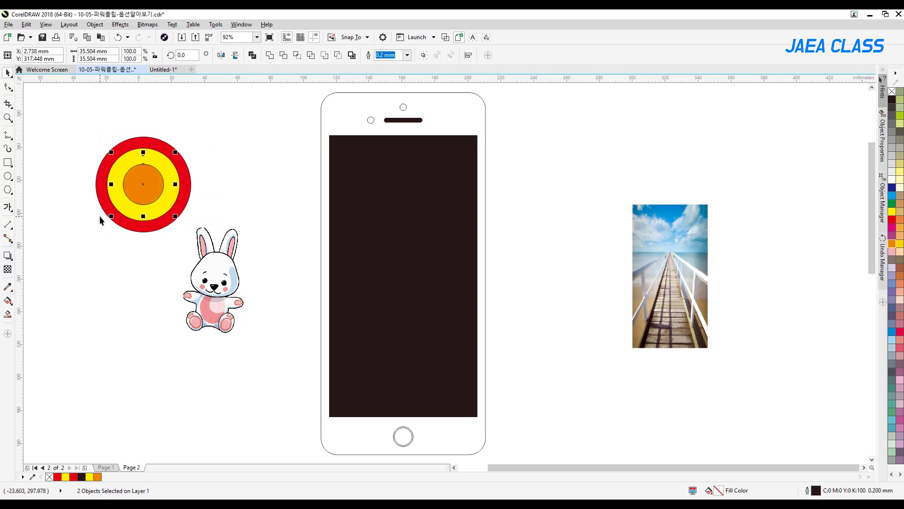
left_click(191, 140)
left_click(153, 157)
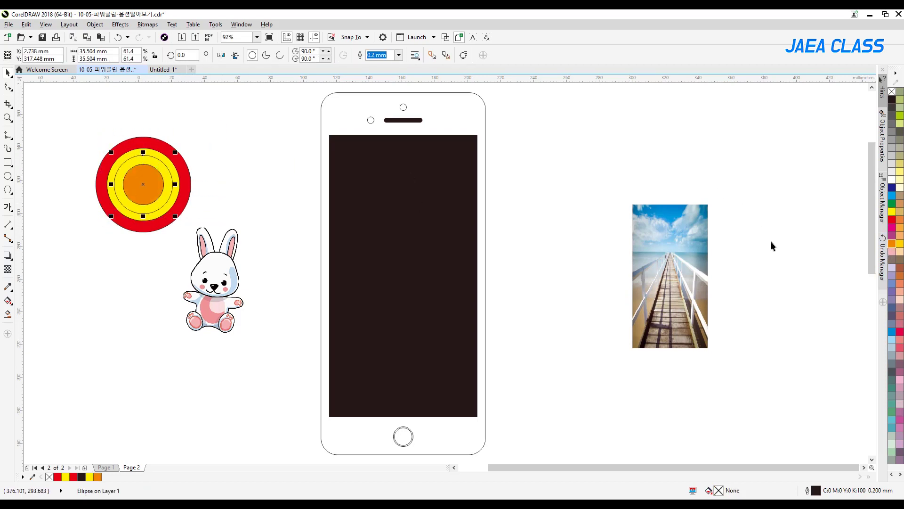
left_click(891, 188)
Step: Remove the outlines from the four circles, group them, and place the group at reduced size right of the phone above the pier photo
left_click_drag(204, 125, 87, 241)
right_click(892, 92)
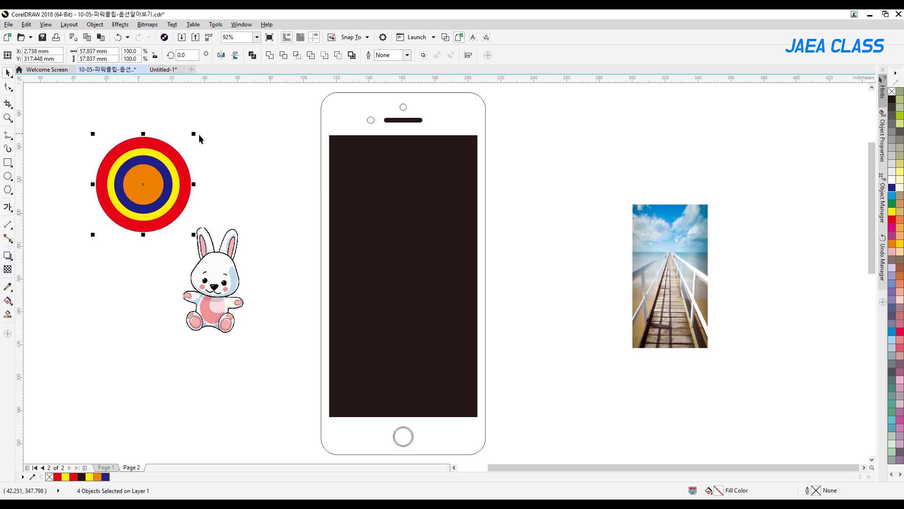
key("ctrl+g")
left_click_drag(194, 134, 615, 149)
left_click(465, 197)
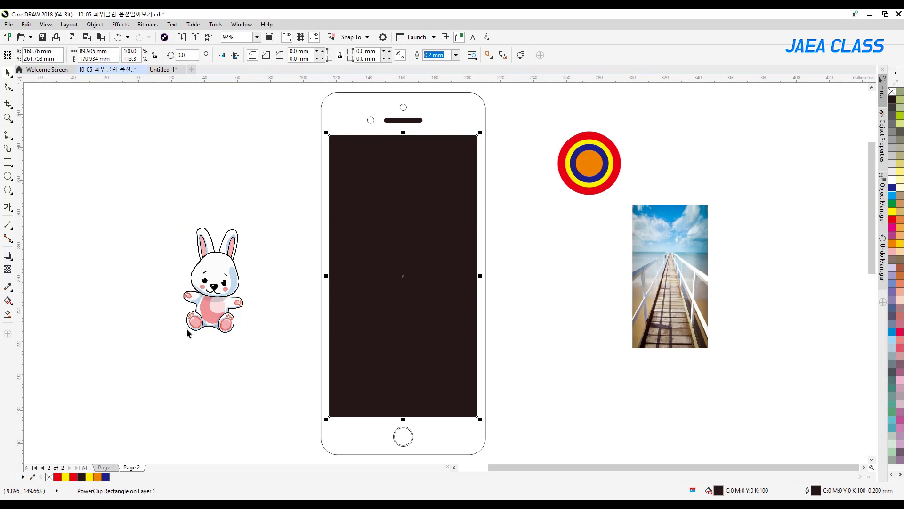
Step: Drop the rabbit into the upper left and the pier photo into the lower right of the black PowerClip frame
left_click_drag(216, 286, 356, 216)
left_click_drag(683, 260, 483, 286)
left_click(605, 285)
Step: Enlarge the circle group to about 53 mm wide, try dropping it into different spots of the black frame, and undo the stray moves
left_click(586, 189)
left_click_drag(622, 130, 661, 118)
left_click_drag(603, 155, 356, 170)
key("ctrl+z")
left_click(520, 193)
left_click_drag(456, 276, 438, 287)
left_click(589, 204)
left_click_drag(470, 191, 330, 192)
key("ctrl+z")
Step: Place the circle group in the upper right of the PowerClip frame and select it in the frame's contents
left_click(620, 194)
double_click(444, 179)
key("ctrl+z")
left_click(522, 162)
double_click(442, 145)
left_click_drag(533, 140, 338, 246)
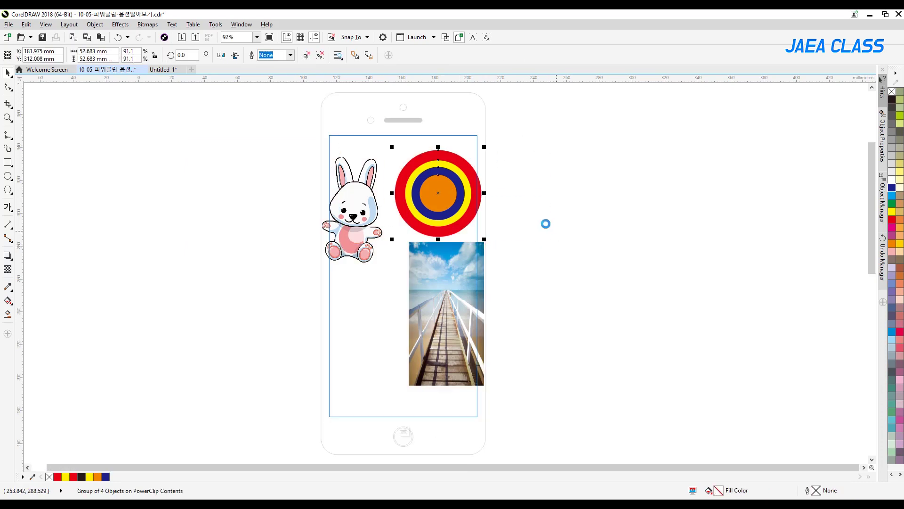
Step: Cut the circle group out of the frame, paste it onto the page right of the phone and shrink it to about 37 mm wide
key("ctrl+x")
left_click(546, 222, "ctrl")
key("ctrl+v")
left_click_drag(450, 180, 617, 169)
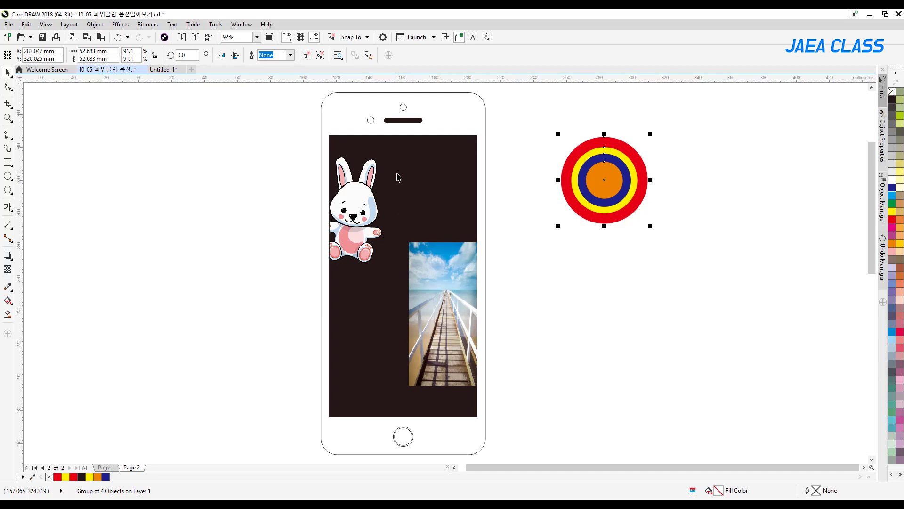
left_click_drag(649, 137, 620, 165)
mouse_move(580, 200)
left_mouse_down()
mouse_move(521, 168)
mouse_move(454, 149)
mouse_move(454, 139)
mouse_move(489, 162)
mouse_move(444, 166)
mouse_move(587, 325)
mouse_move(606, 329)
mouse_move(477, 216)
mouse_move(509, 224)
mouse_move(478, 228)
mouse_move(581, 235)
mouse_move(464, 224)
mouse_move(595, 257)
mouse_move(350, 397)
mouse_move(355, 305)
mouse_move(408, 230)
mouse_move(565, 174)
mouse_move(587, 203)
left_mouse_up()
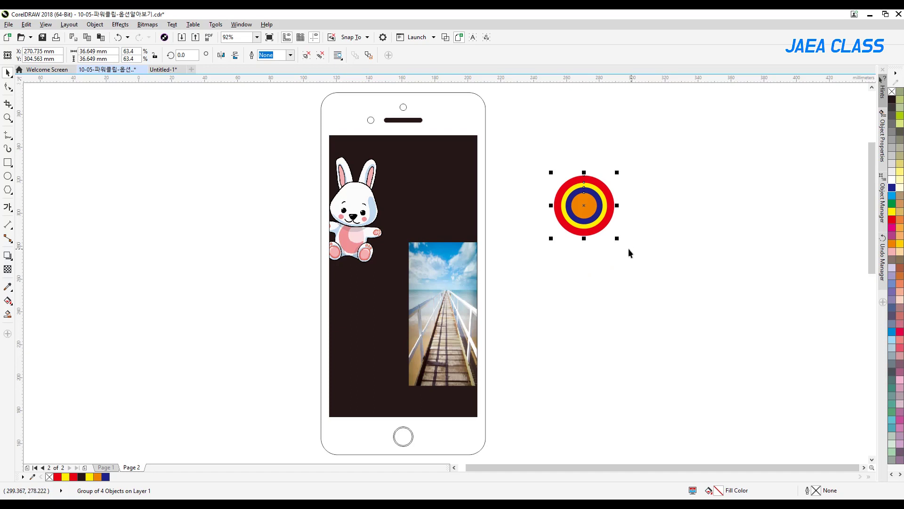
Step: Try dropping the circle group into the PowerClip frame at the top and at the left edge, and undo each drop
left_click_drag(587, 198, 414, 166)
key("ctrl+z")
left_click_drag(581, 202, 333, 299)
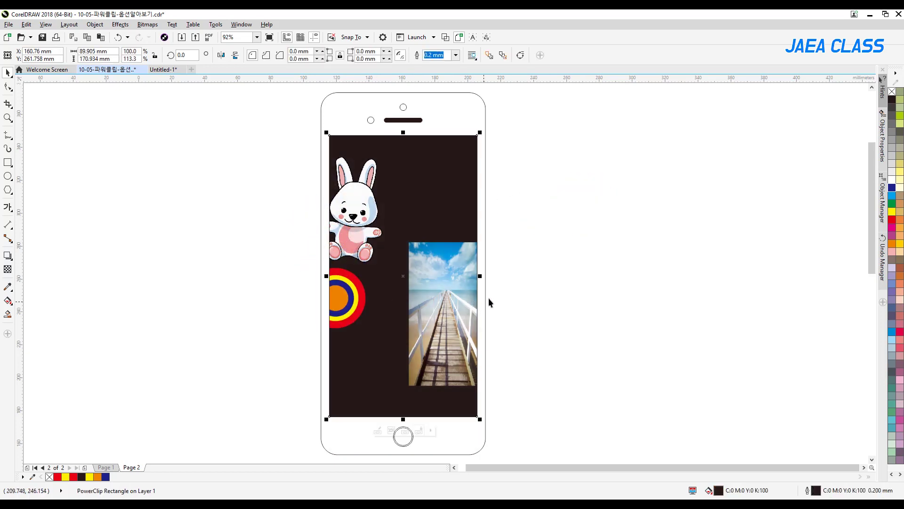
key("ctrl+z")
left_click(645, 240)
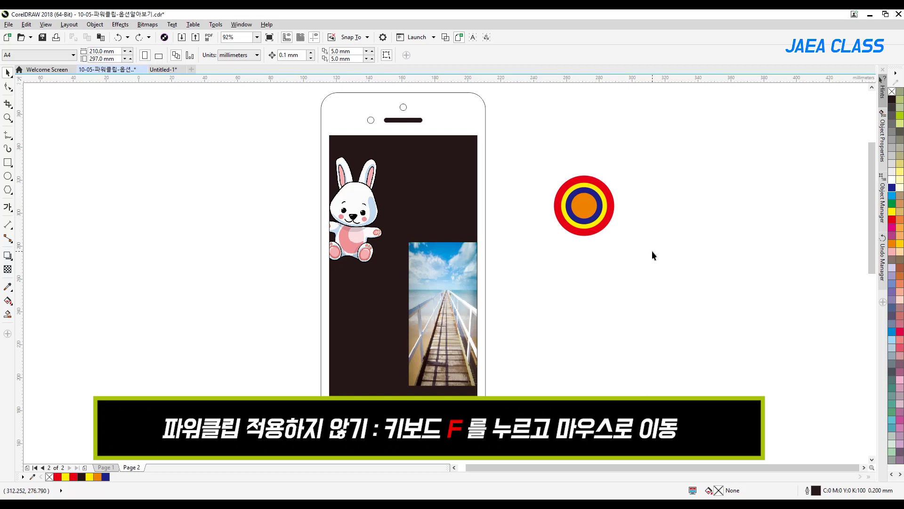
Step: Move the circle group over the black frame without applying PowerClip, and move it back to the right of the phone
left_click_drag(597, 210, 357, 241)
key("f")
key("f")
key("f")
left_click_drag(357, 241, 625, 212)
left_click(702, 240)
Step: Make smaller copies of the circle group right of the phone, two about 19 mm and two about 13 mm wide
right_click(624, 274)
right_click(619, 217)
left_click_drag(614, 223, 582, 202)
right_click(583, 201)
left_click_drag(438, 147, 565, 148)
Step: Try dropping a 13 mm circle group into the PowerClip frame and moving the frame left of the phone, and undo both
left_click_drag(579, 205, 235, 255)
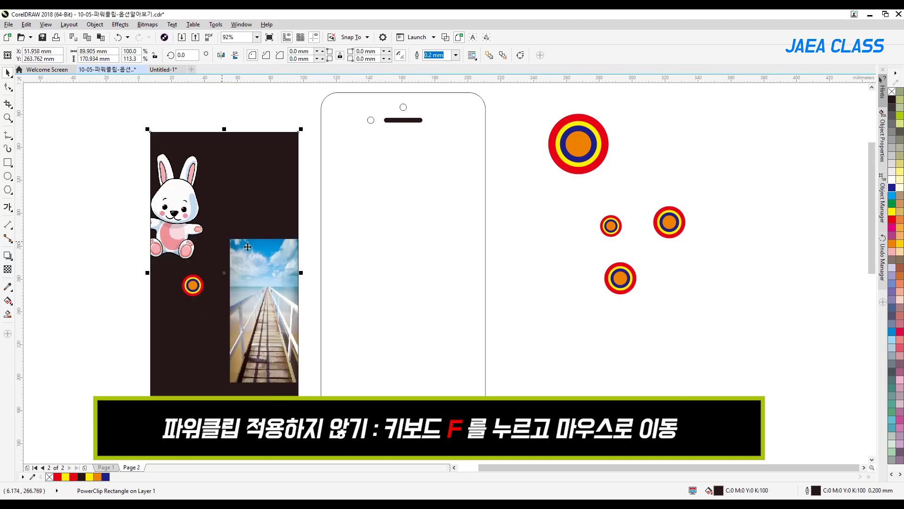
key("ctrl+z")
key("ctrl+z")
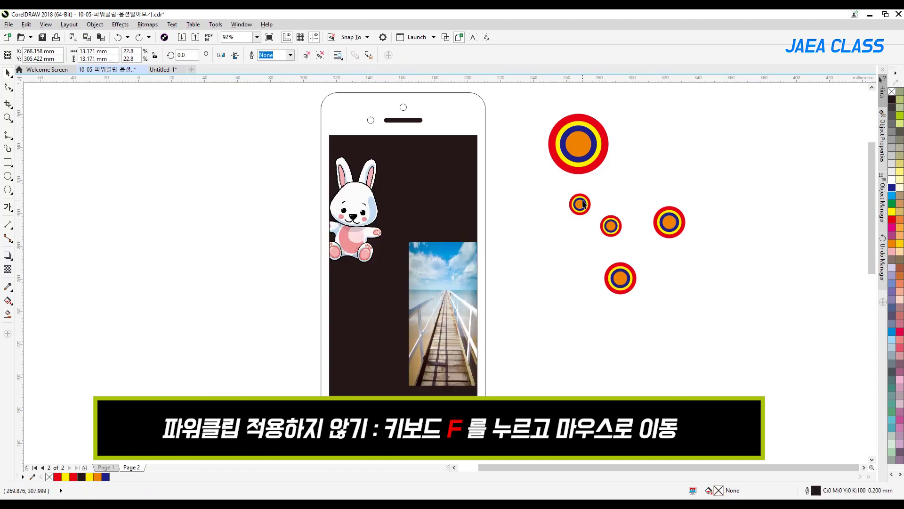
Step: Place the five circle groups over the phone screen without PowerClipping them, and check by moving the black frame aside and undoing that move
left_click(574, 251)
left_click_drag(582, 203, 323, 391)
left_click_drag(615, 233, 471, 145)
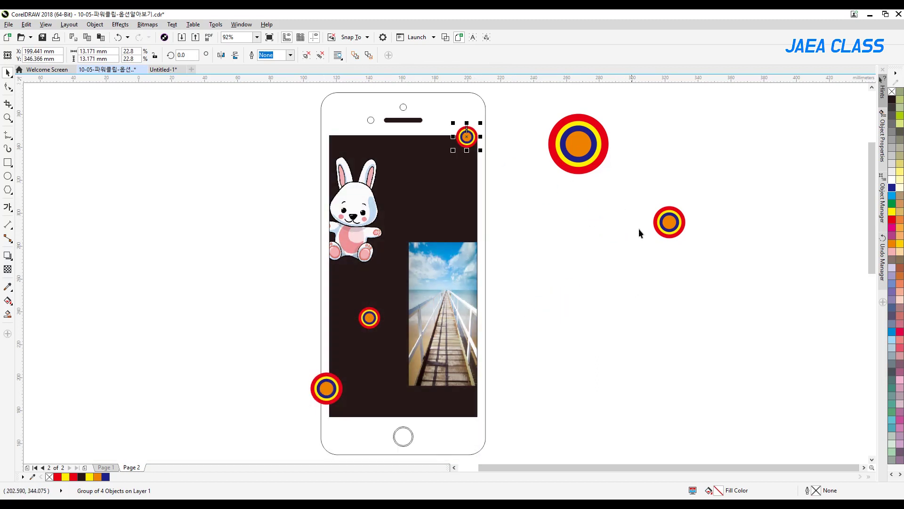
left_click_drag(664, 230, 417, 144)
left_click_drag(579, 144, 466, 222)
left_click(638, 259)
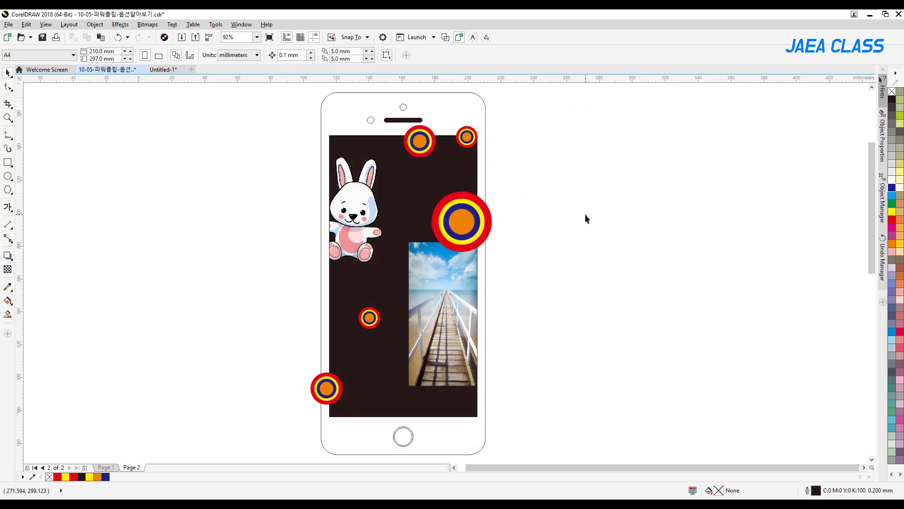
left_click_drag(387, 180, 634, 176)
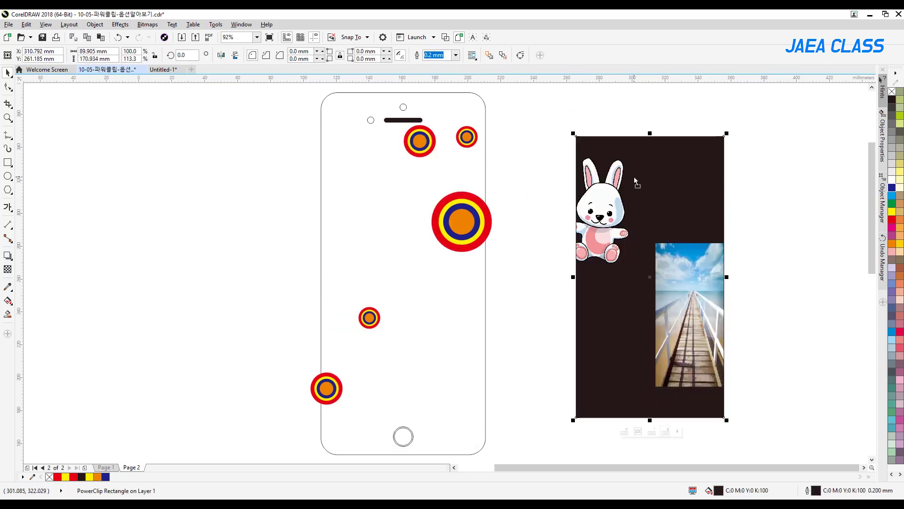
key("ctrl+z")
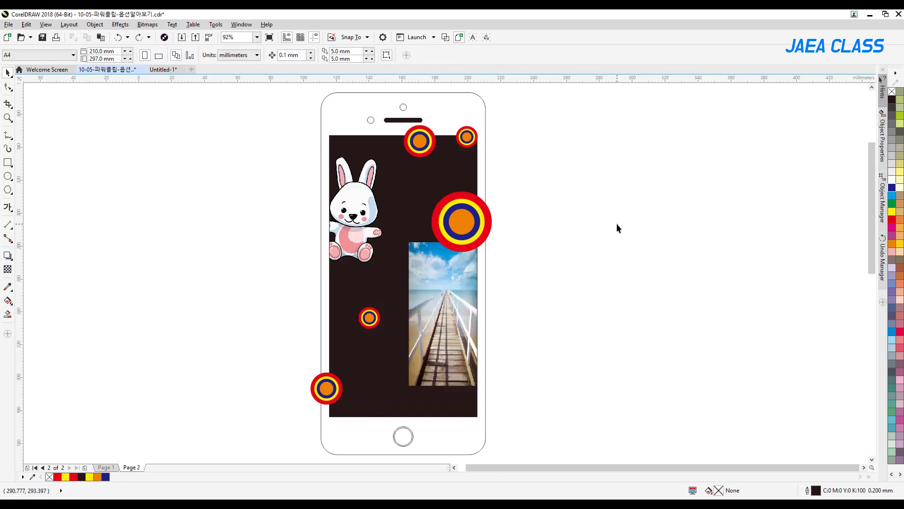
Step: Move the circle groups off the phone and delete all except the largest one
left_click_drag(423, 142, 633, 184)
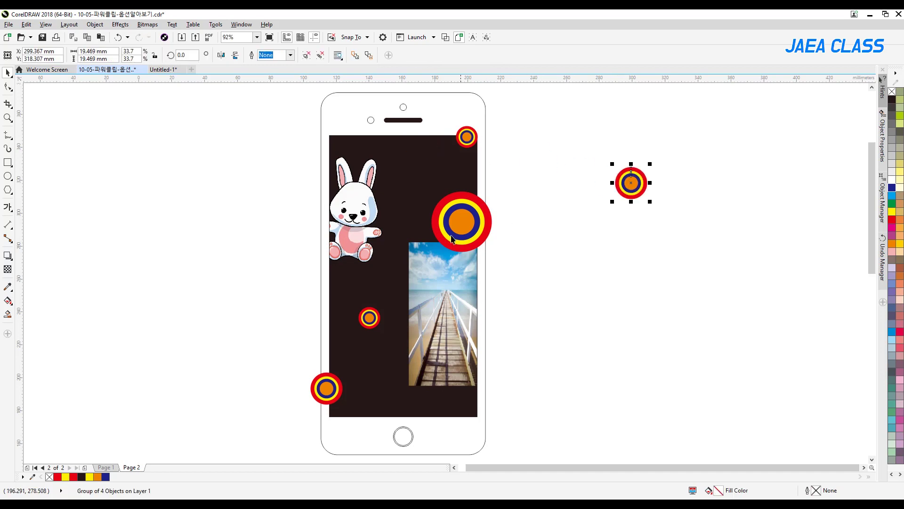
left_click_drag(440, 228, 666, 275)
left_click_drag(468, 139, 636, 269)
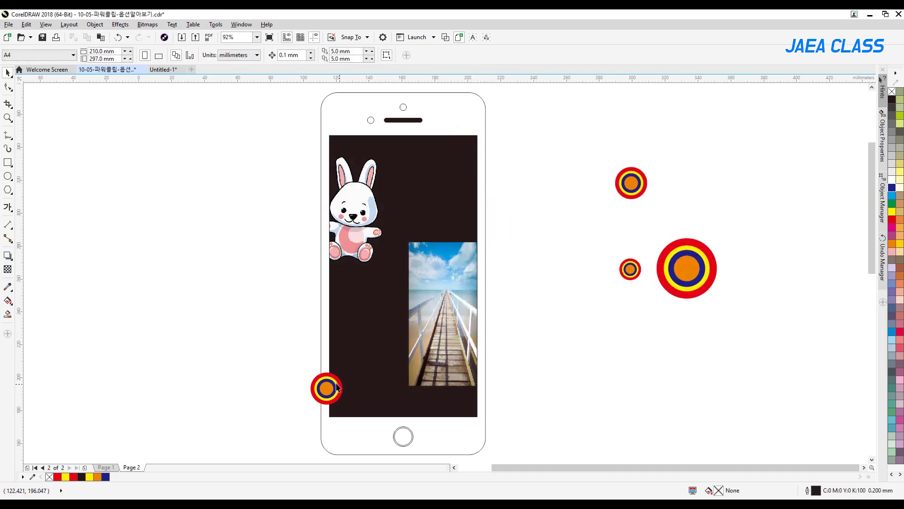
left_click_drag(632, 185, 687, 270)
left_click(633, 273)
key("Delete")
Step: Enlarge the remaining circle group to about 69 mm wide and position it right of the phone
left_click(678, 264)
left_click_drag(720, 234, 774, 181)
left_click_drag(708, 264, 639, 262)
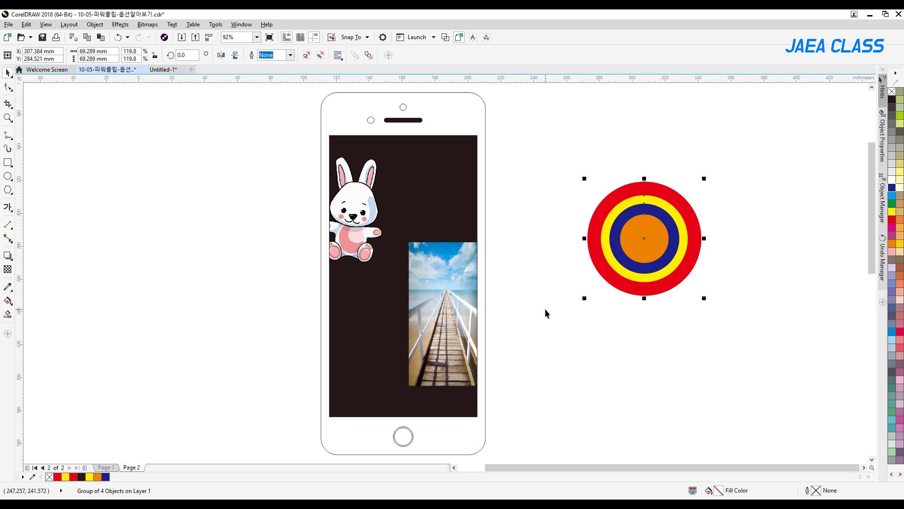
Step: Open the phone screen's PowerClip contents for editing, select the bridge photo inside, and finish editing
left_click(450, 263)
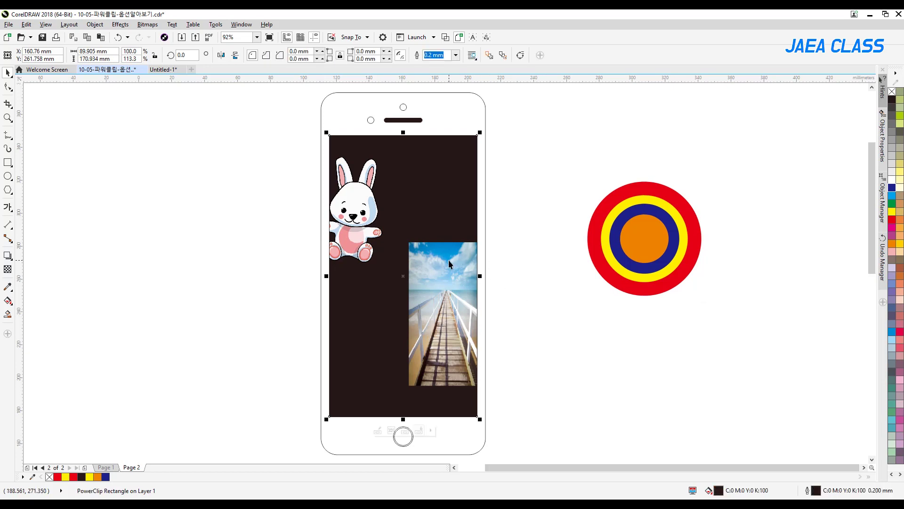
left_click(391, 430)
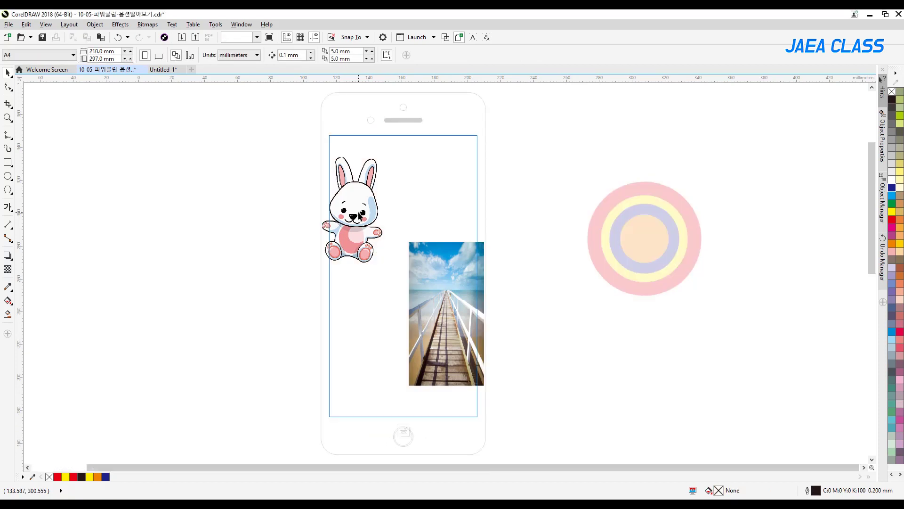
left_click(433, 283)
left_click(533, 309, "ctrl")
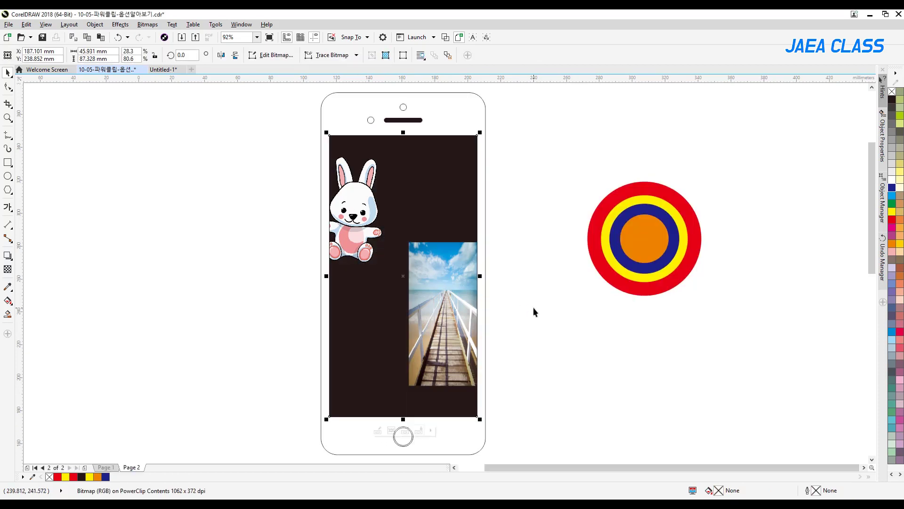
Step: Select the PowerClip's rabbit and bridge photo directly, try moving them left within the frame, and undo the move
left_click(392, 431)
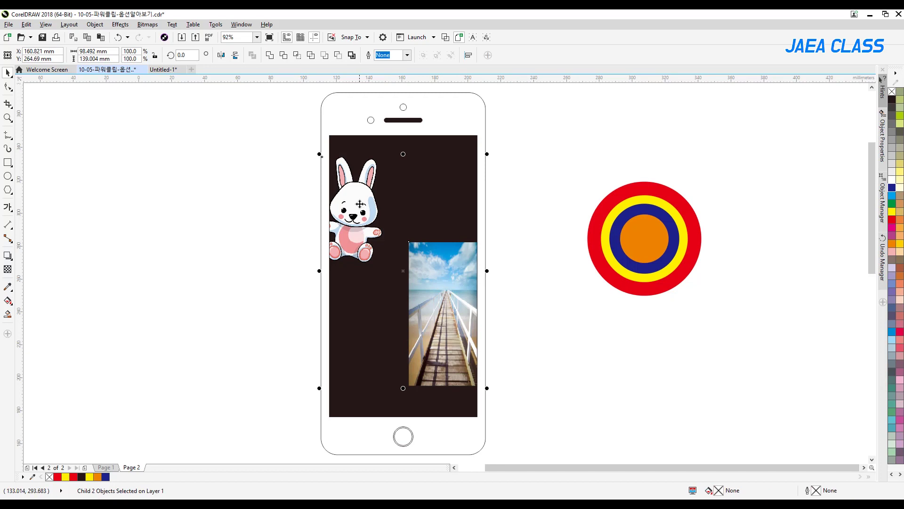
left_click_drag(359, 202, 297, 214)
left_click(532, 263)
key("ctrl+z")
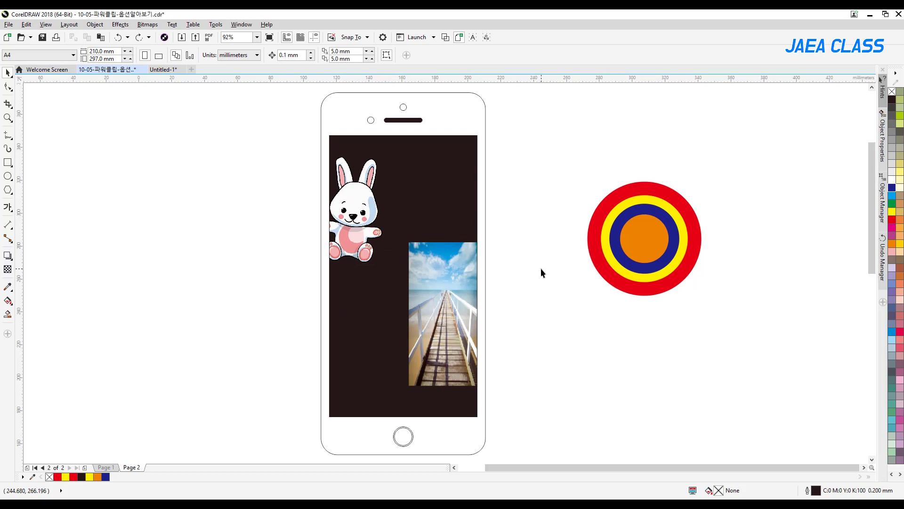
Step: Enlarge the circle group to about 103 mm wide, keeping it centred in place beside the phone
left_click(662, 218)
left_click_drag(702, 180, 750, 148)
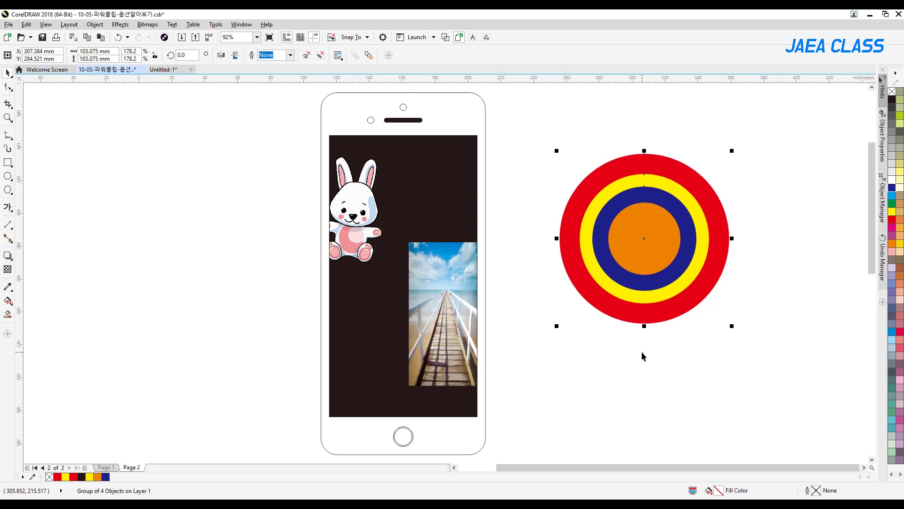
Step: Try replacing the phone screen's PowerClip contents with the circle group at the frame's upper right, and undo the replacement
left_click_drag(668, 227, 466, 374)
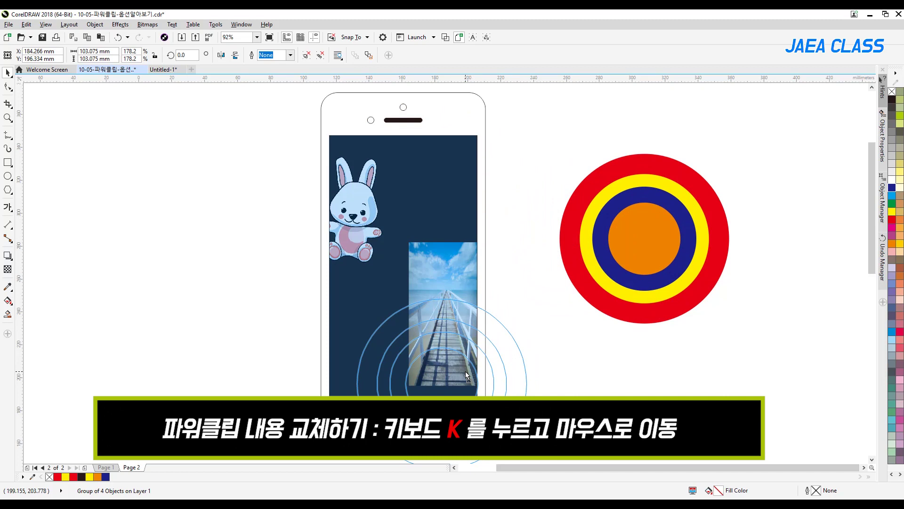
left_click_drag(466, 372, 475, 189)
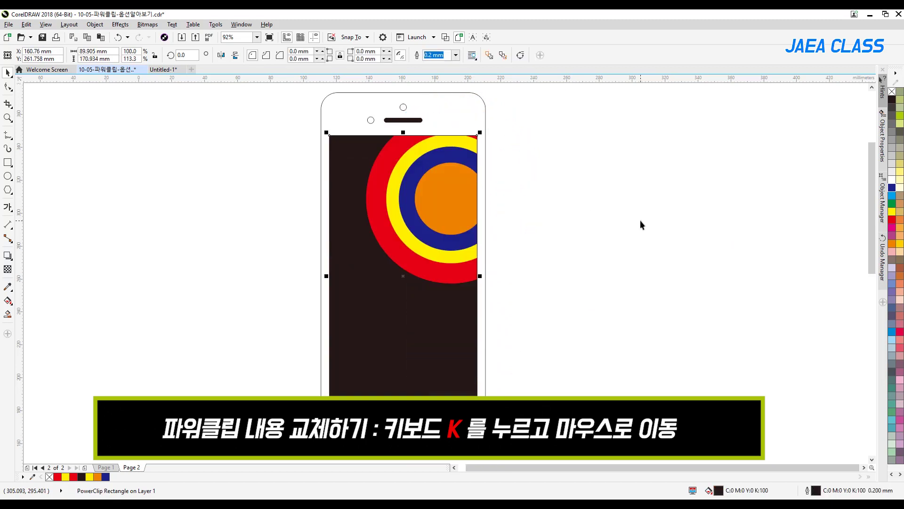
key("ctrl+z")
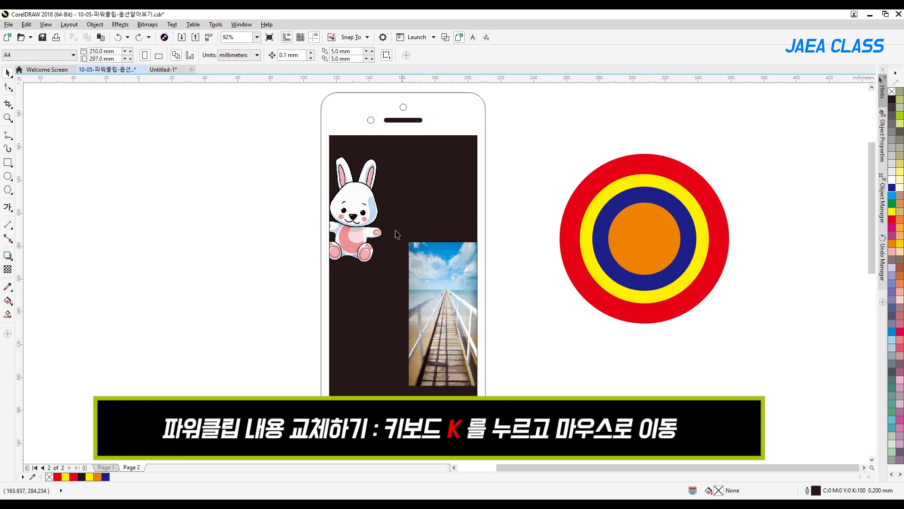